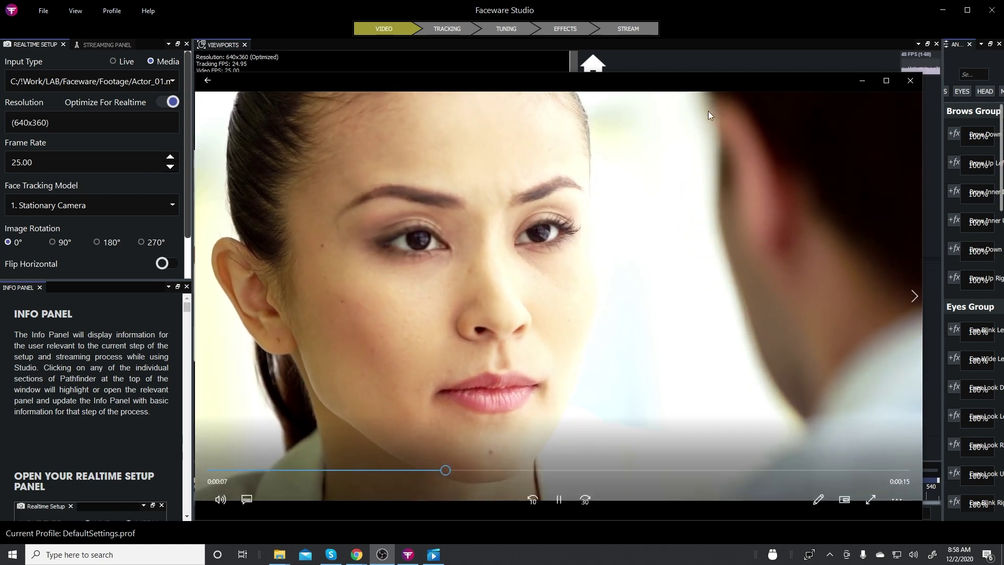
# Review the Actor_01 clip in the video player and the clips in File Explorer's Footage folder, and return to Faceware Studio.
pyautogui.click(691, 25)
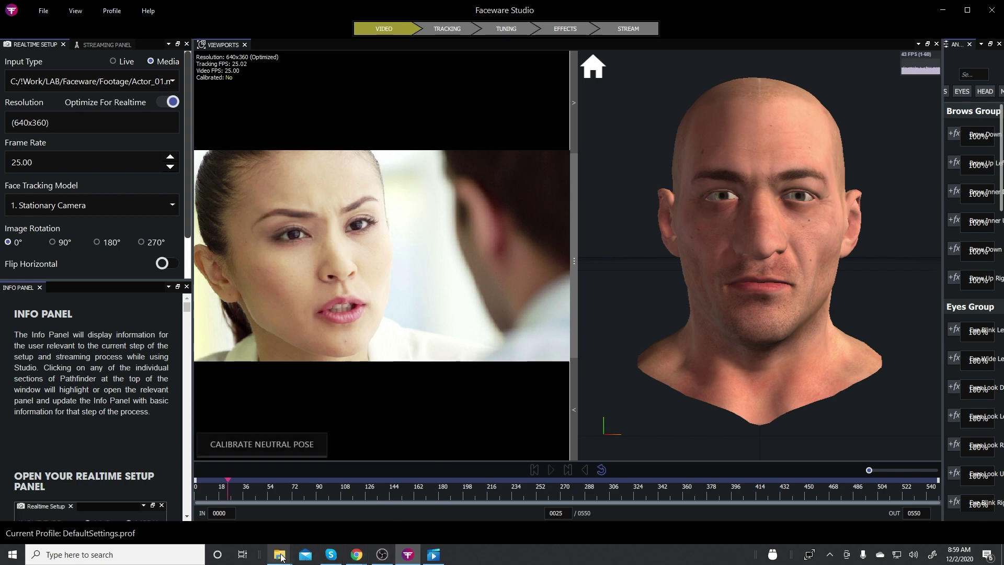
pyautogui.moveTo(282, 557)
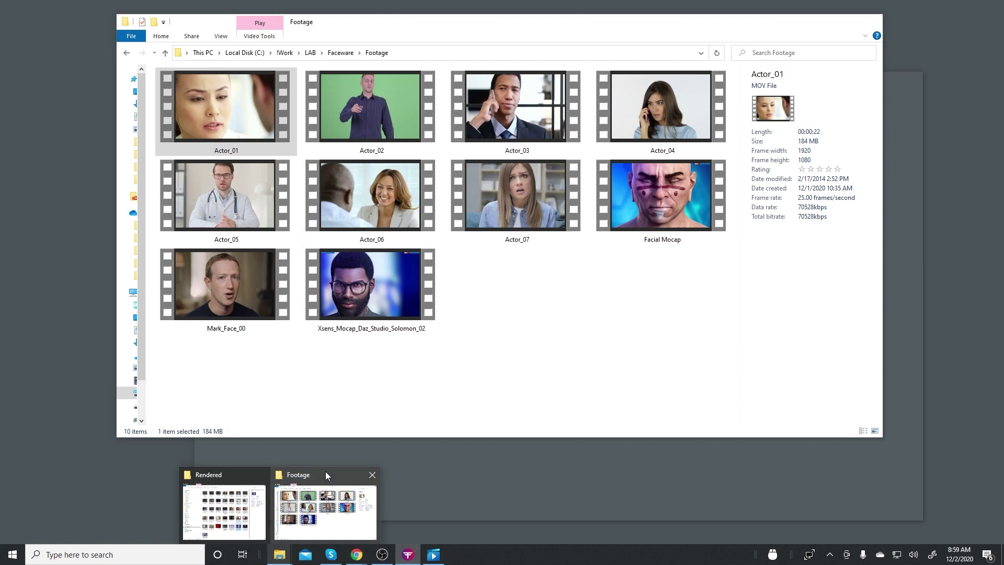
pyautogui.click(326, 472)
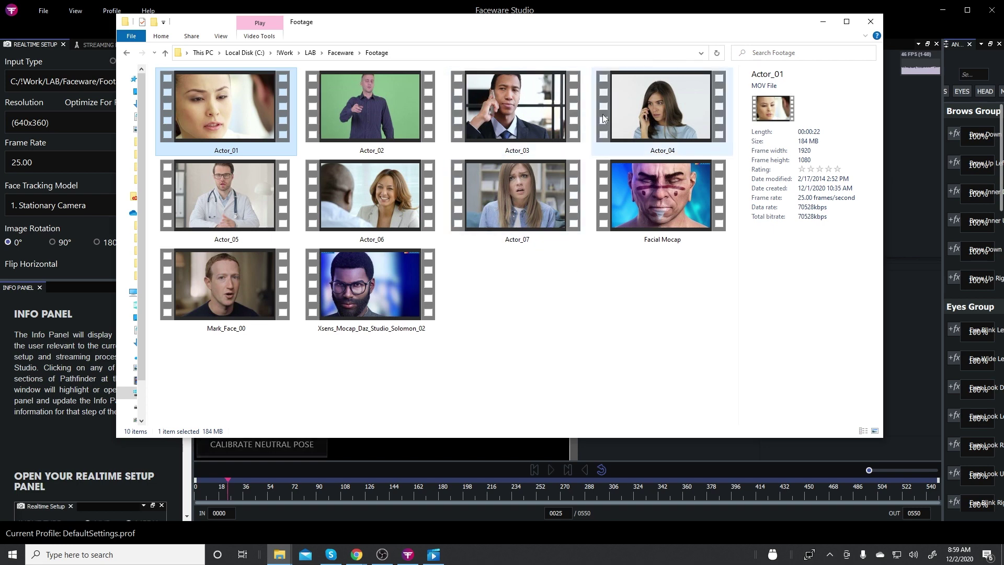
pyautogui.moveTo(634, 22); pyautogui.dragTo(651, 73)
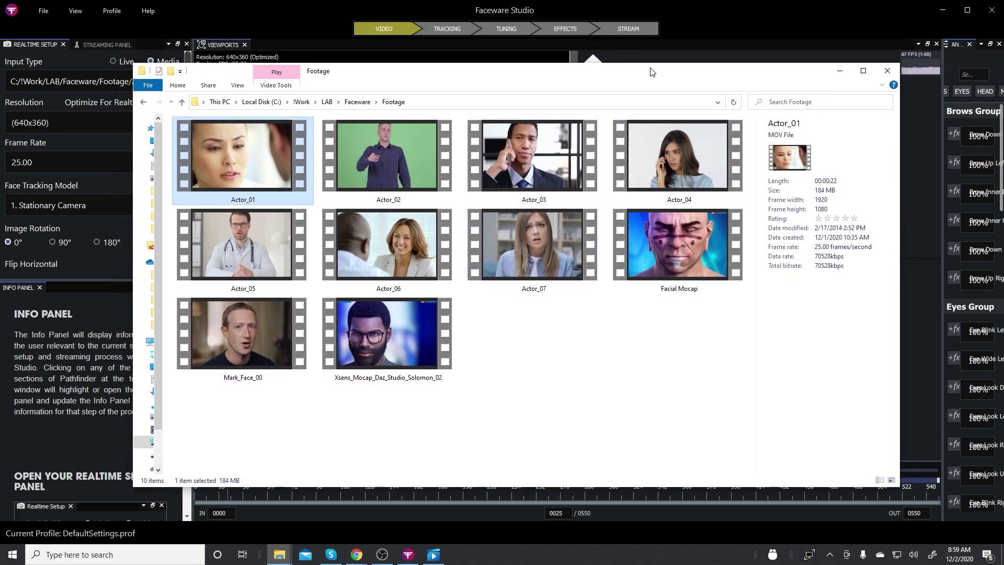
pyautogui.click(732, 31)
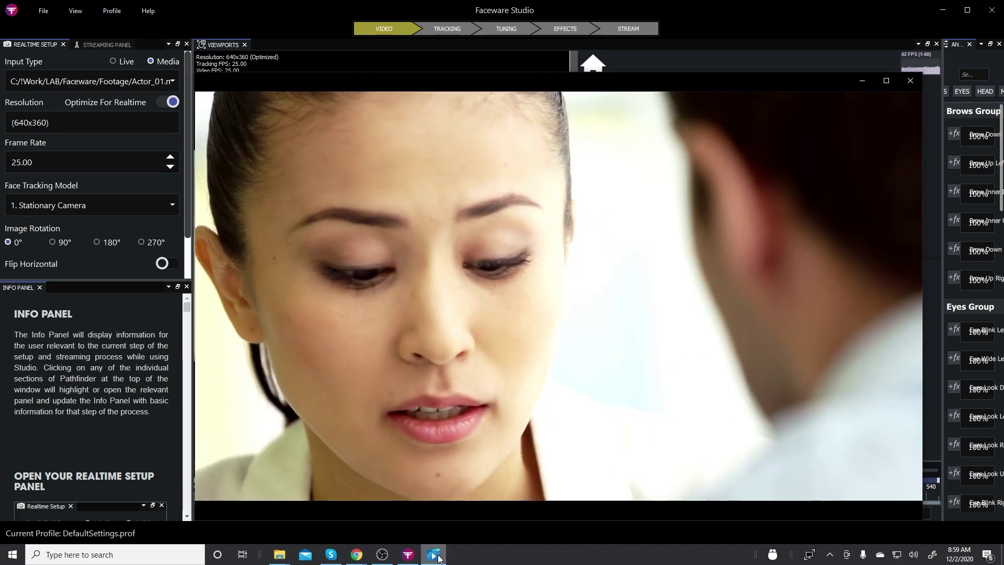
pyautogui.hotkey('alt', 'Tab')
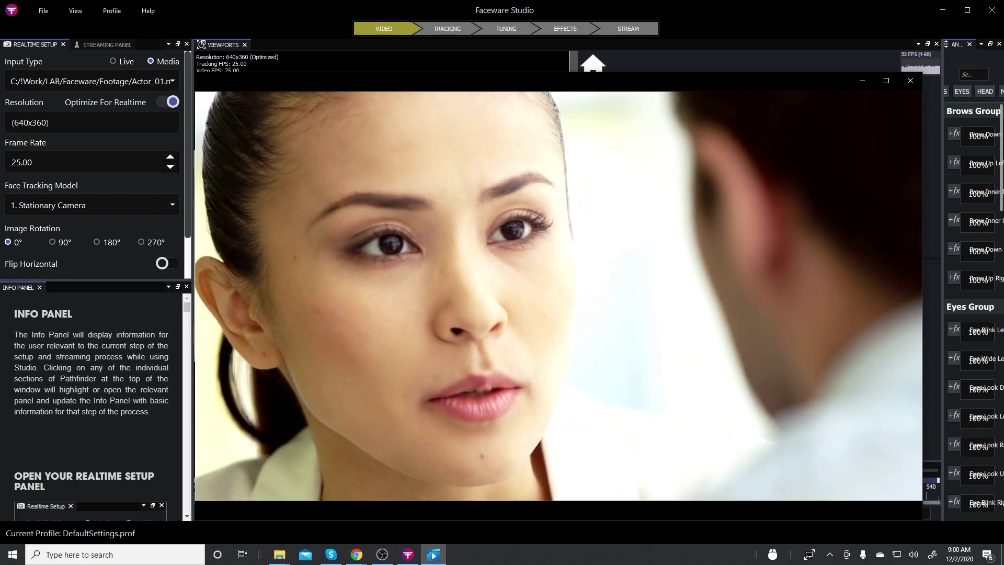
pyautogui.moveTo(498, 318)
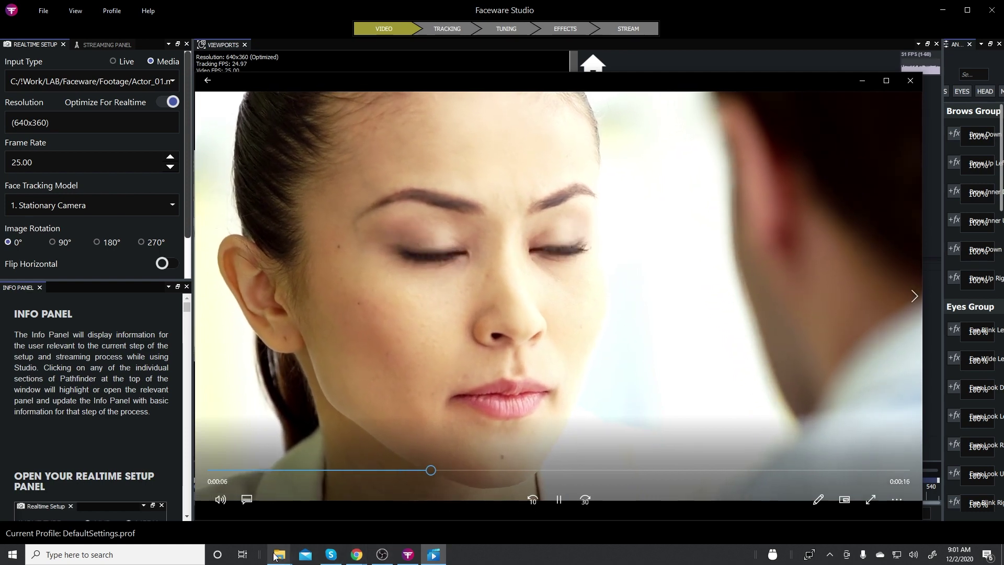
pyautogui.moveTo(274, 557)
pyautogui.click(231, 505)
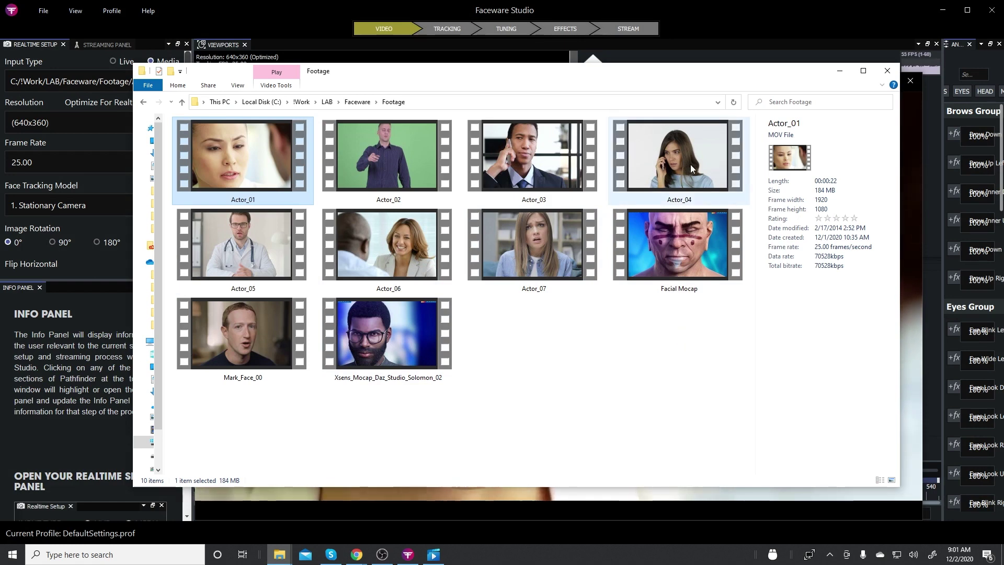
pyautogui.click(732, 26)
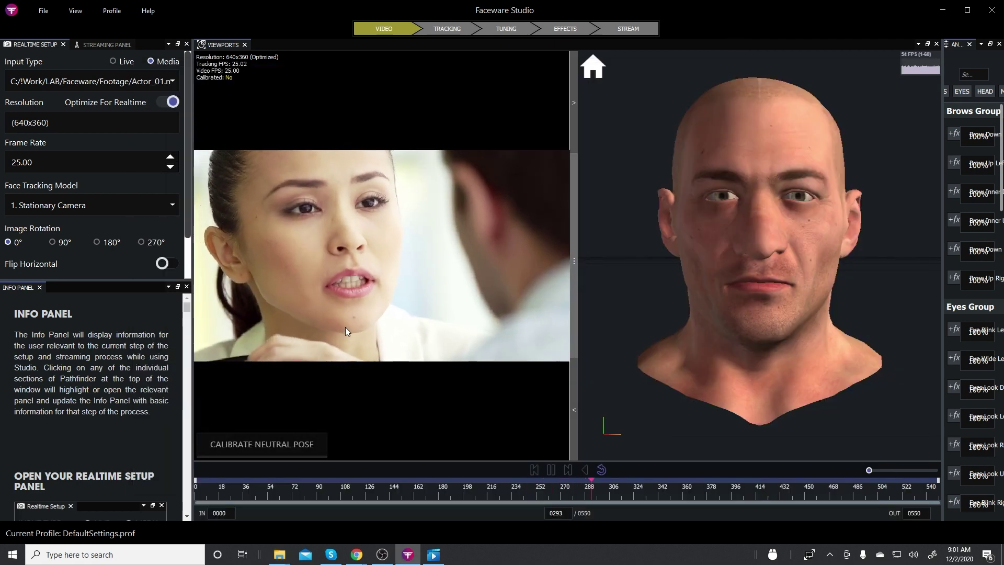
# Pause the Actor_01 footage, go to frame 188 and try to calibrate the neutral pose there.
pyautogui.click(550, 470)
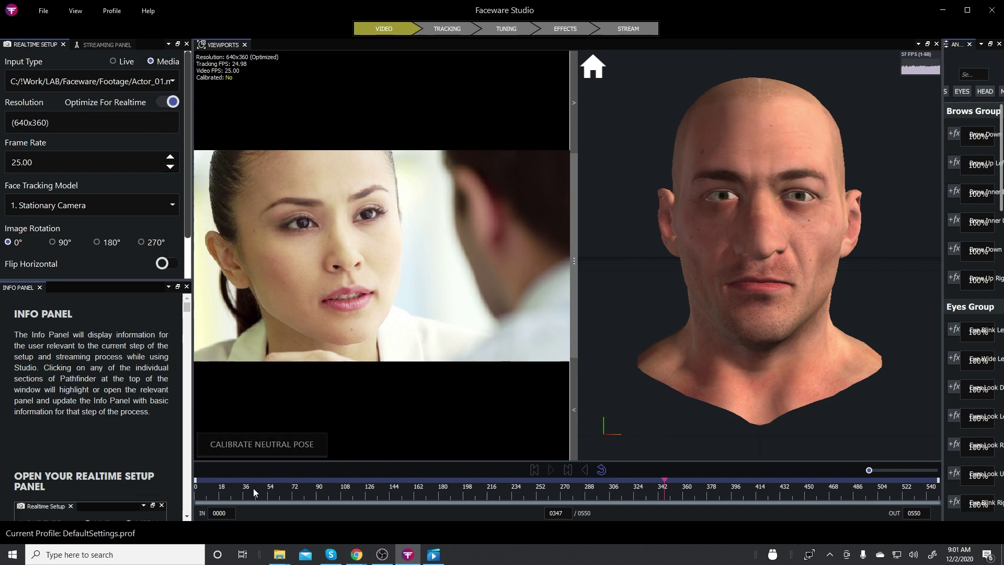
pyautogui.click(238, 480)
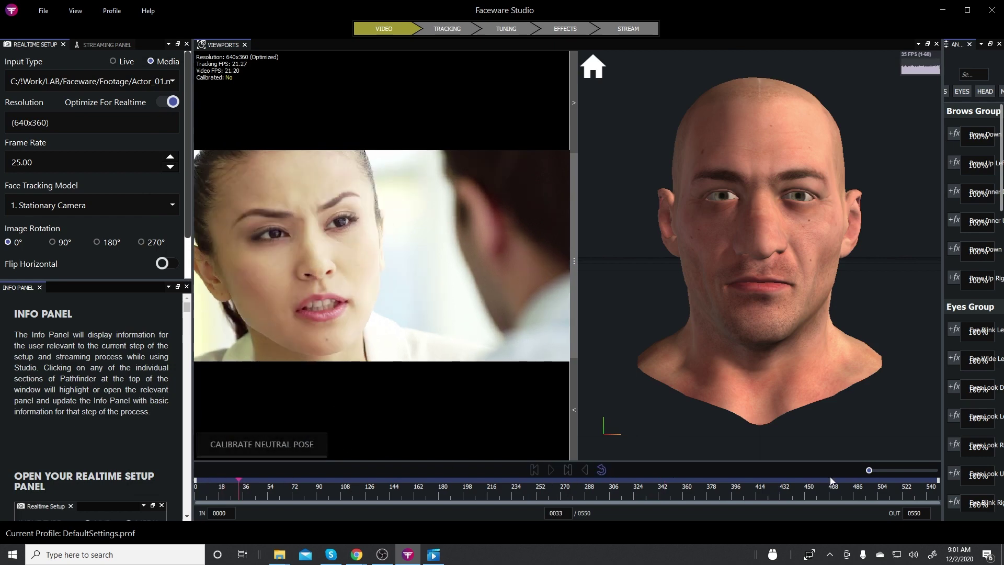
pyautogui.click(402, 480)
pyautogui.moveTo(404, 478); pyautogui.dragTo(450, 485)
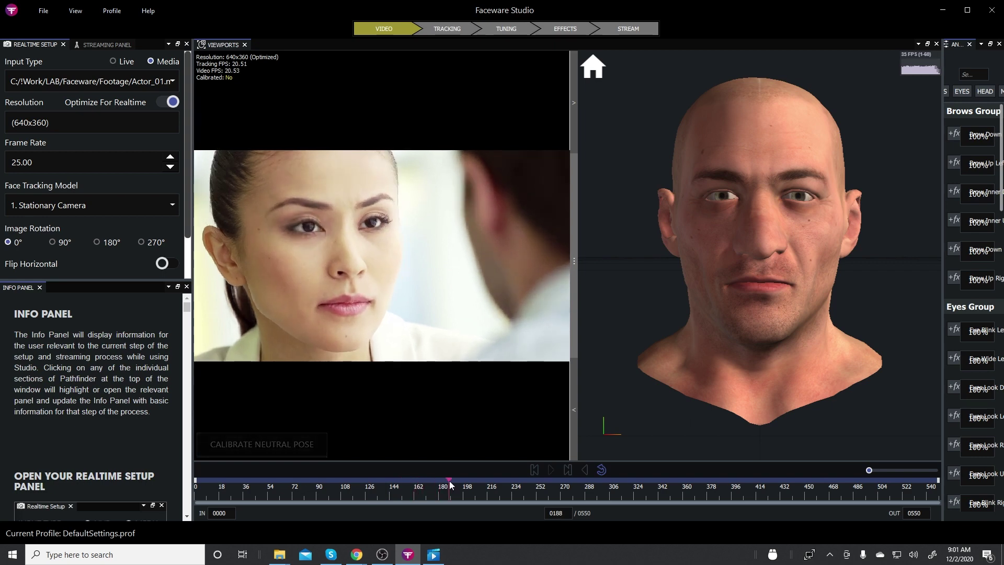
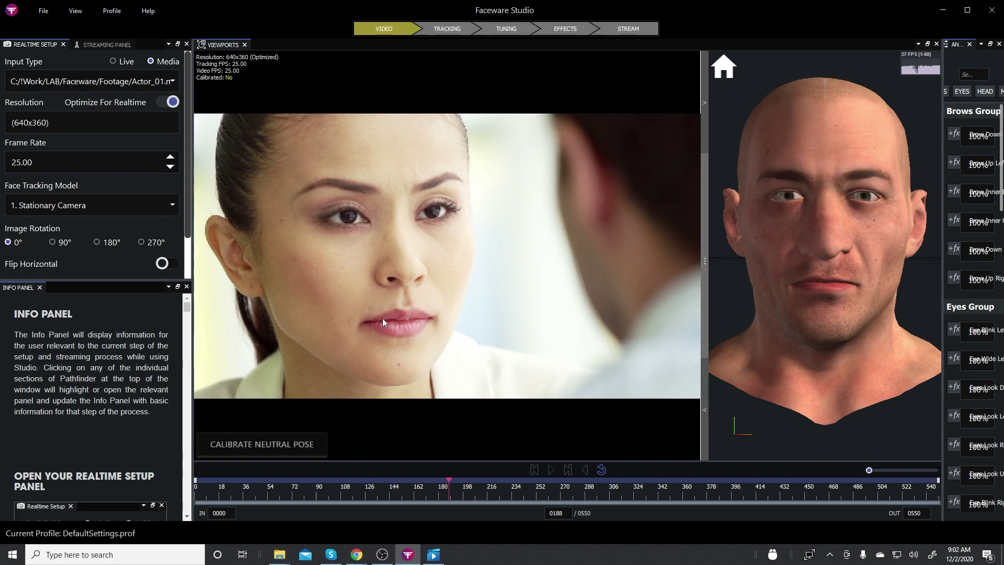
pyautogui.click(285, 447)
# Examine further Actor_01 frames, including 424 and 524, and check the available Face Tracking Model options.
pyautogui.click(707, 480)
pyautogui.click(768, 479)
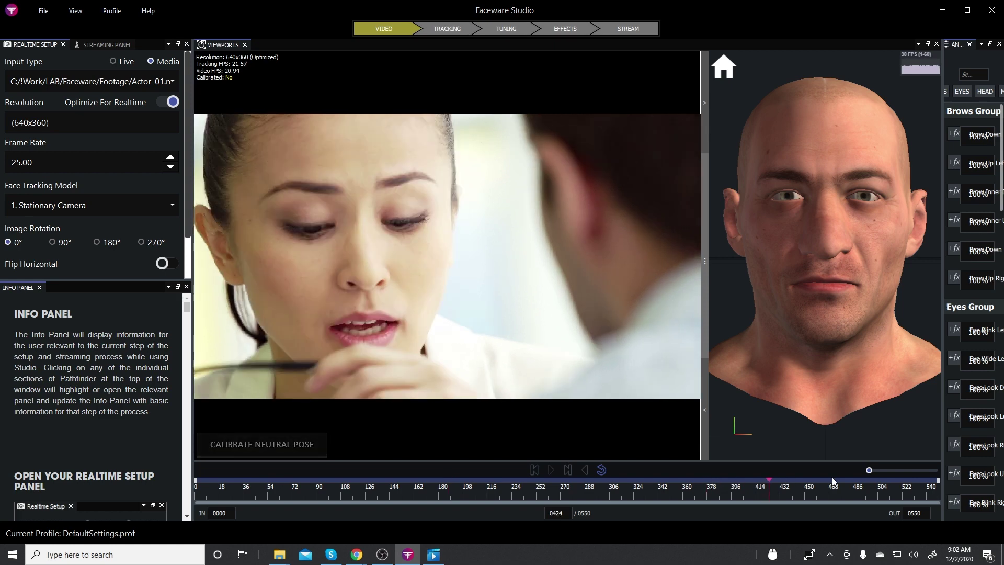
pyautogui.click(902, 479)
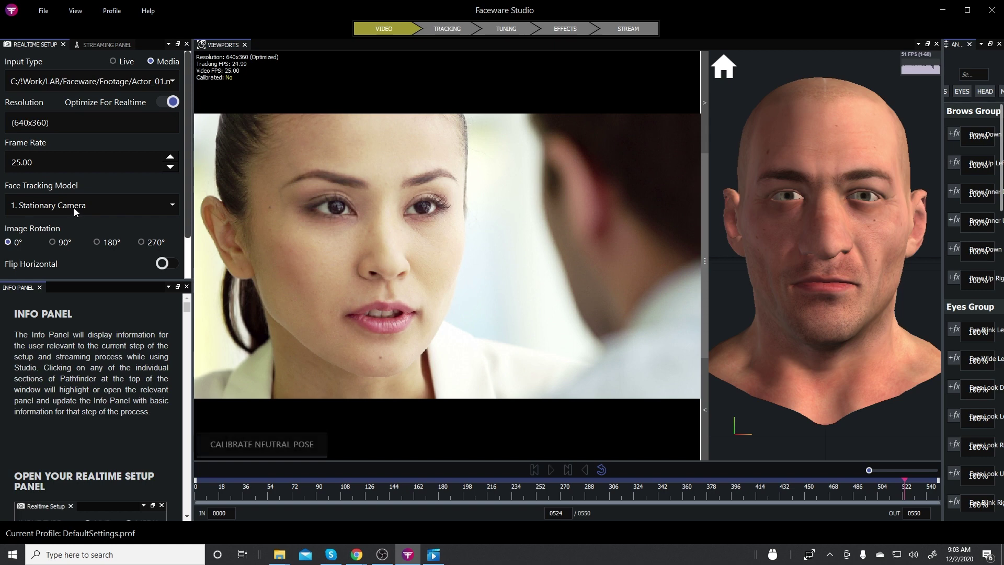
pyautogui.click(171, 206)
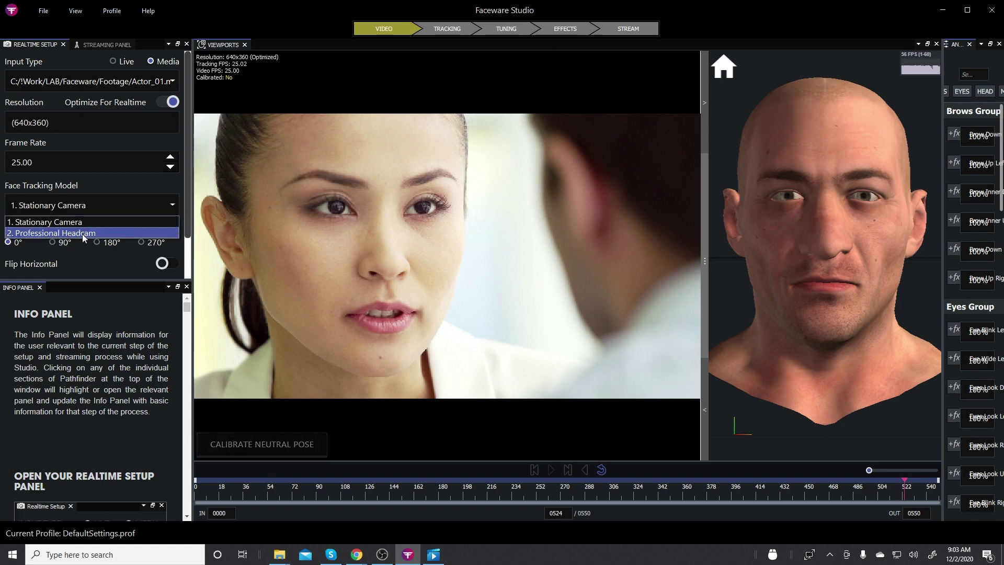
pyautogui.click(186, 214)
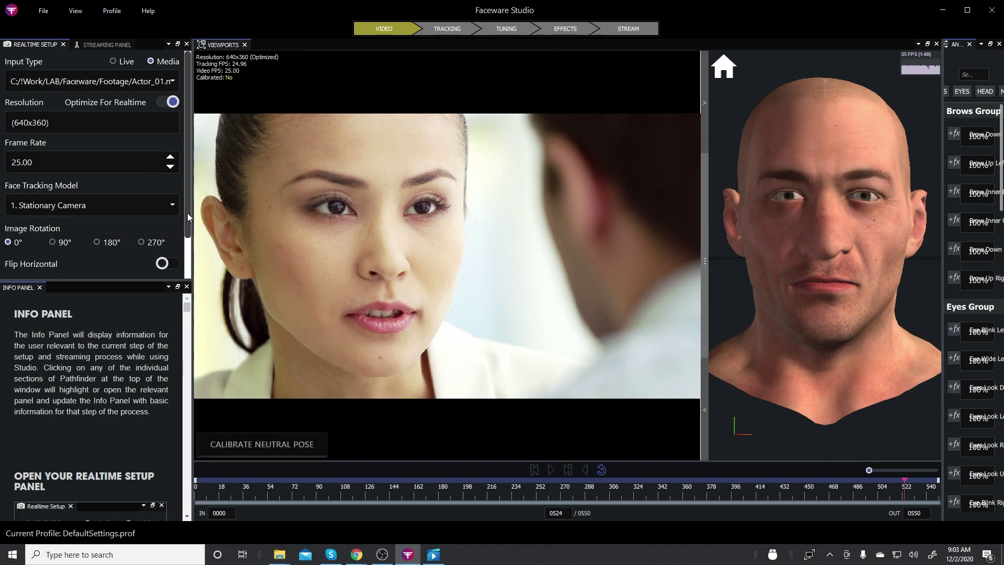
# Load the Facial Mocap video from the Footage folder as the input media.
pyautogui.click(71, 82)
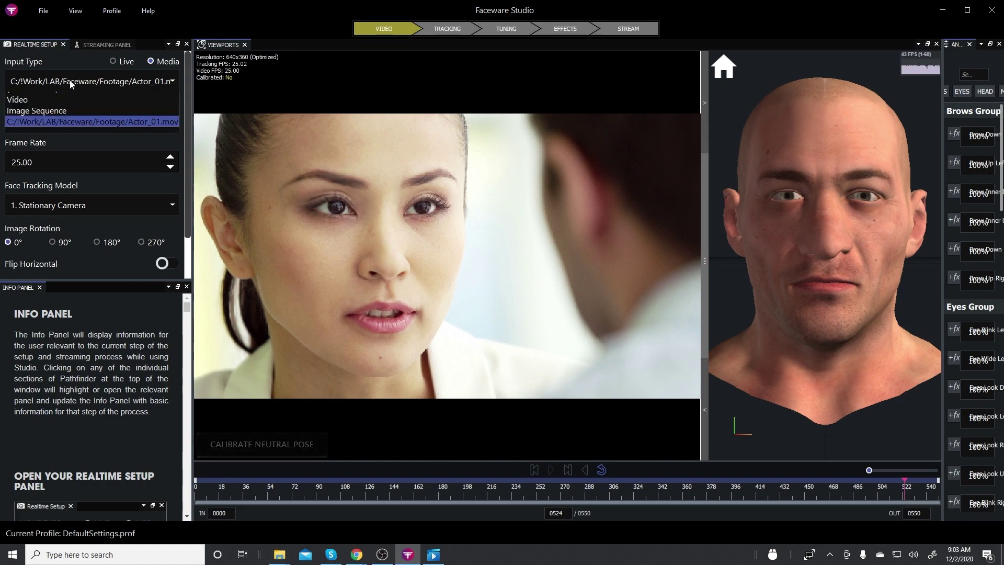
pyautogui.click(26, 109)
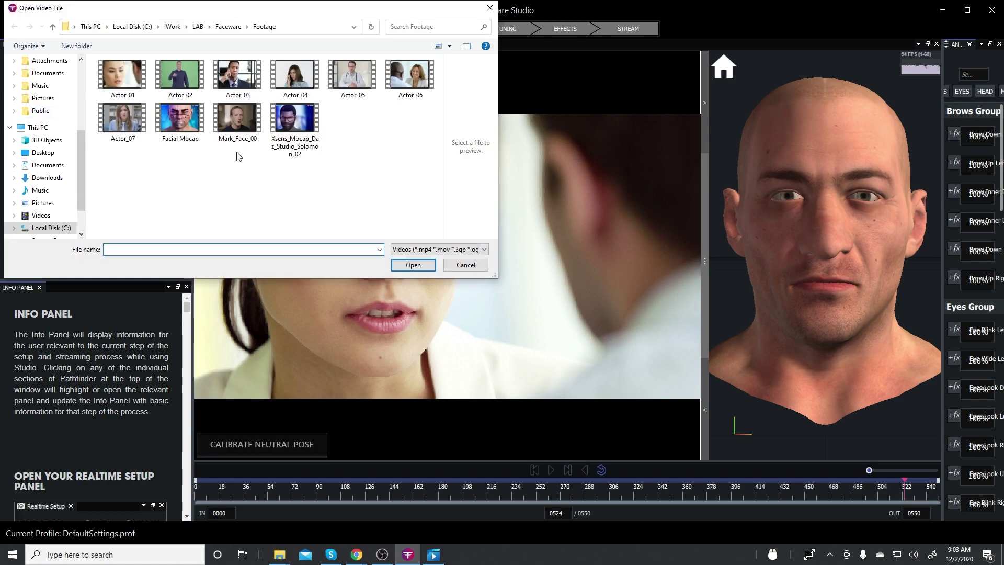
pyautogui.click(180, 120)
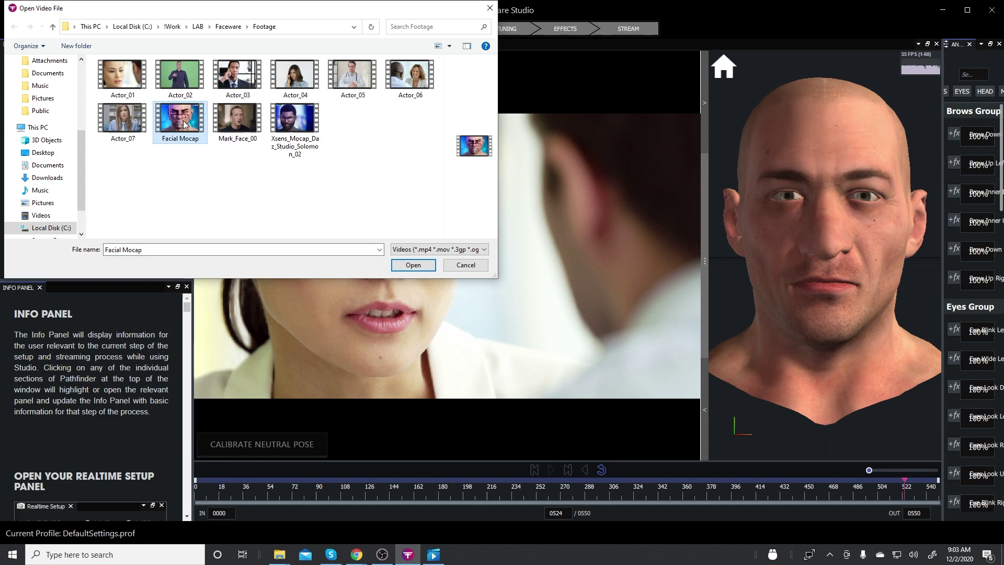
pyautogui.click(409, 265)
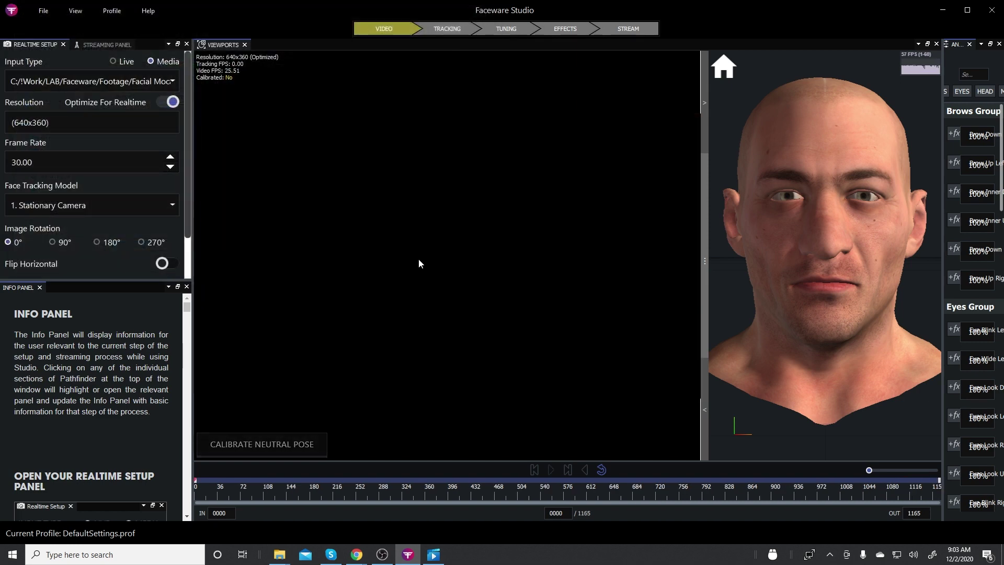
# Try to calibrate the neutral pose on the Facial Mocap footage at frame 463, and move to frame 764 for another candidate.
pyautogui.click(306, 480)
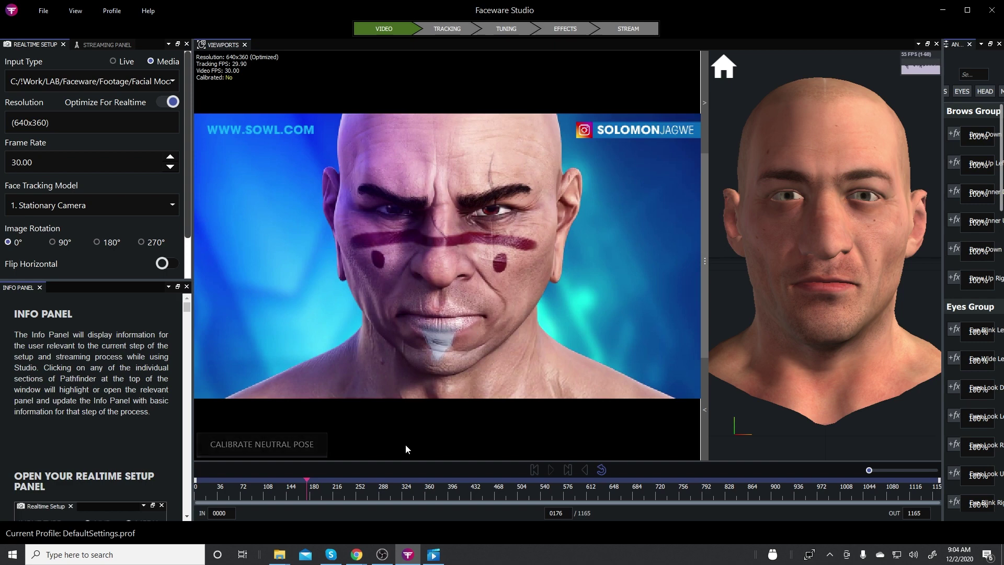
pyautogui.click(491, 479)
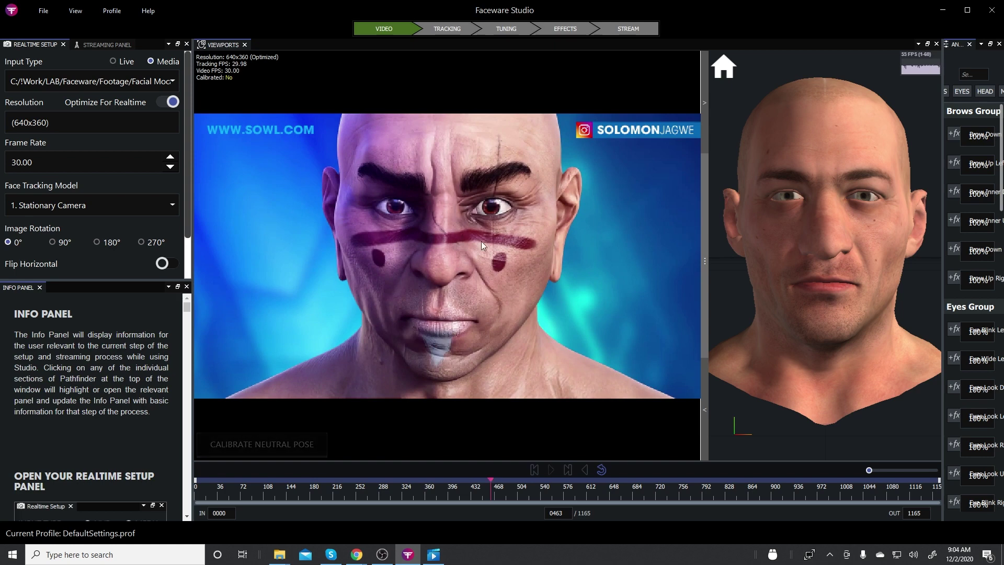
pyautogui.click(258, 447)
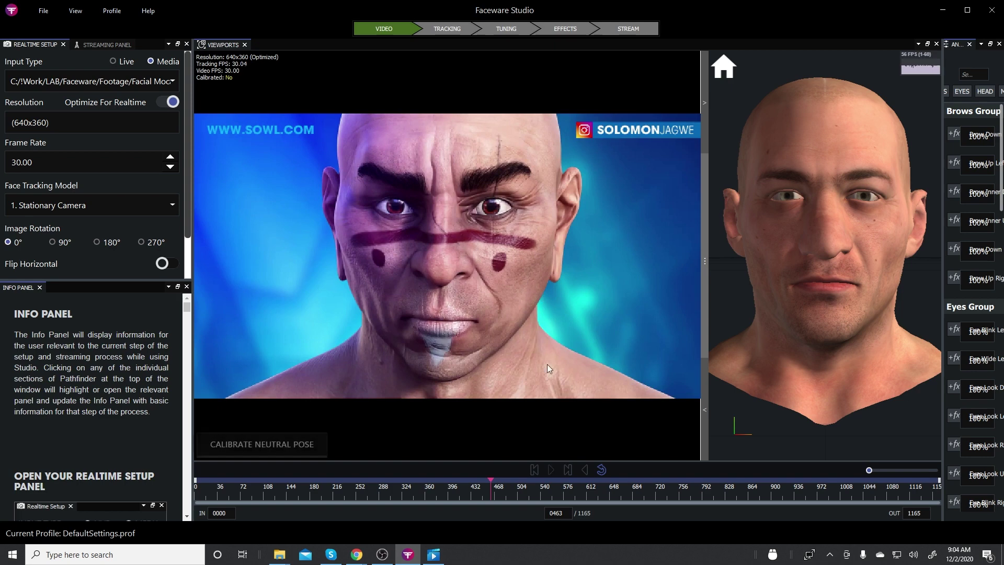
pyautogui.click(594, 479)
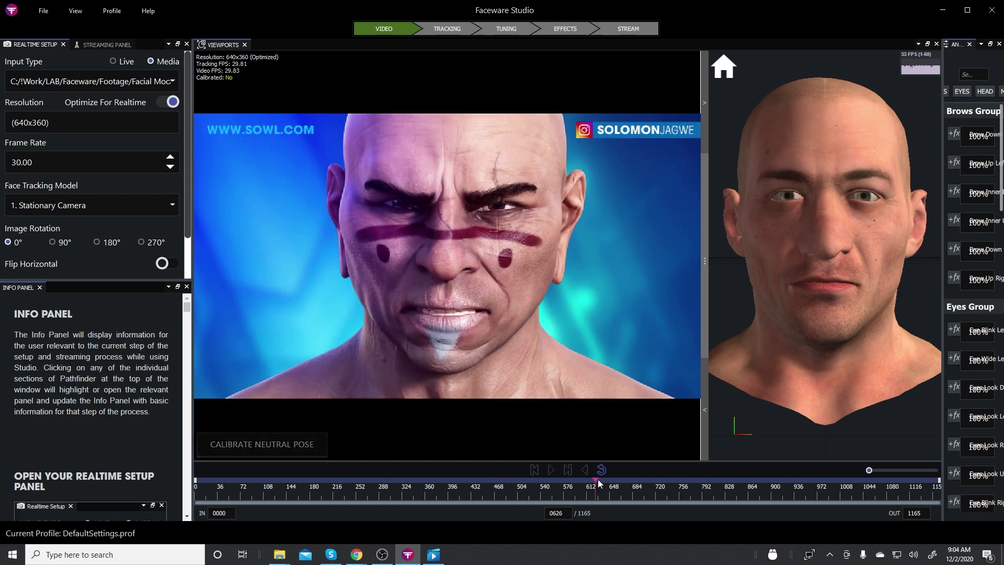
pyautogui.click(728, 479)
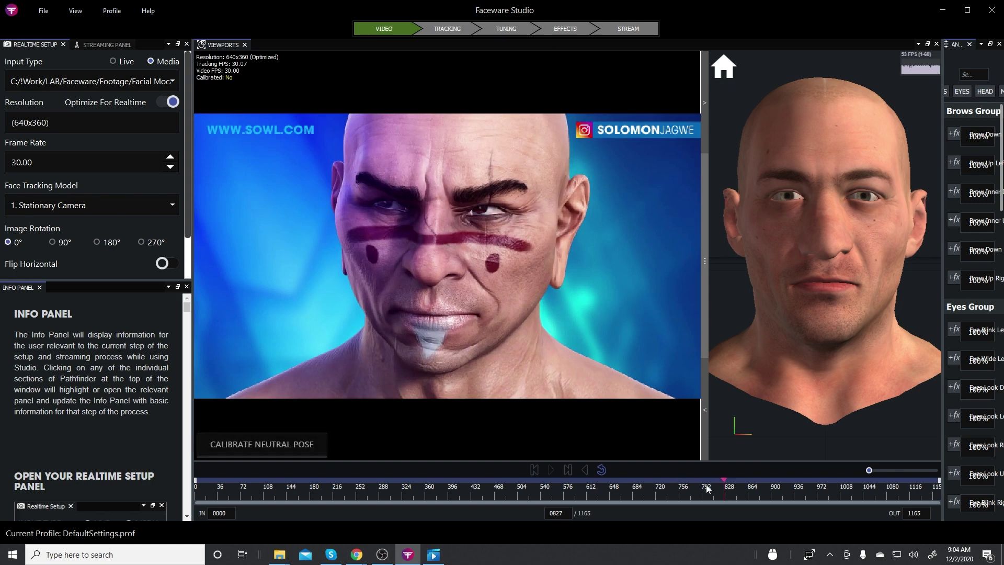
pyautogui.click(684, 480)
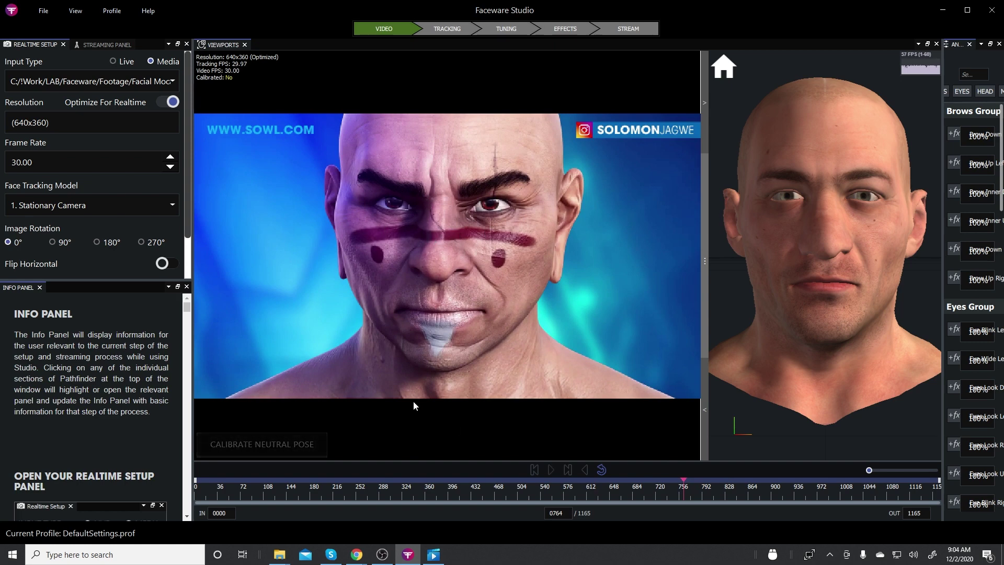
# Load the Actor_03 video from the Footage folder as the input media.
pyautogui.click(59, 82)
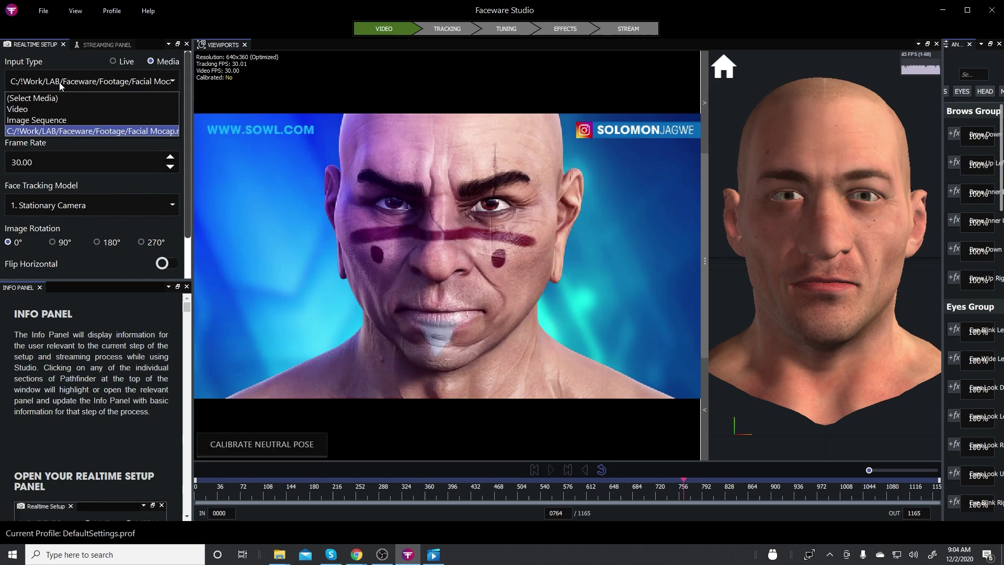
pyautogui.click(49, 112)
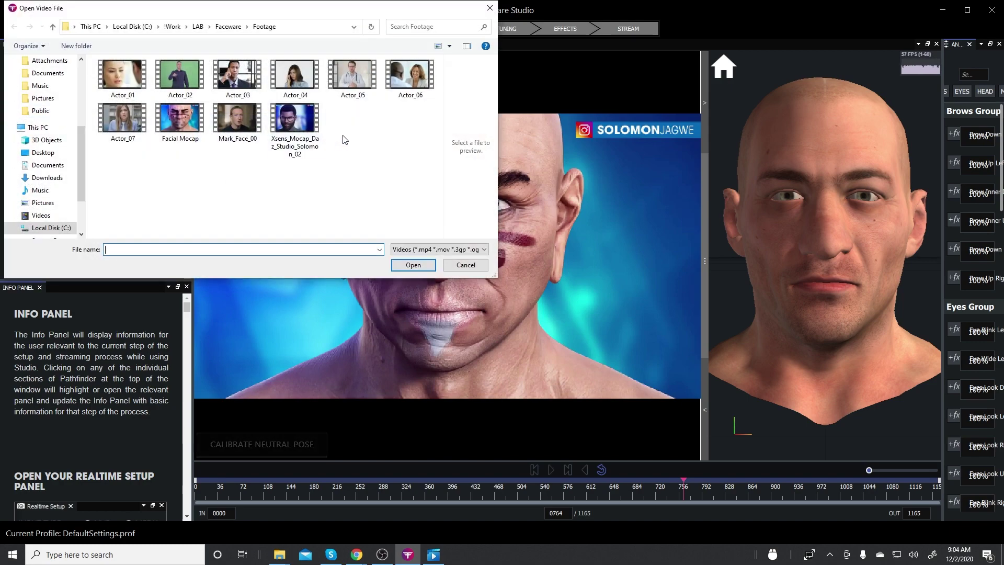
pyautogui.click(237, 76)
pyautogui.click(413, 265)
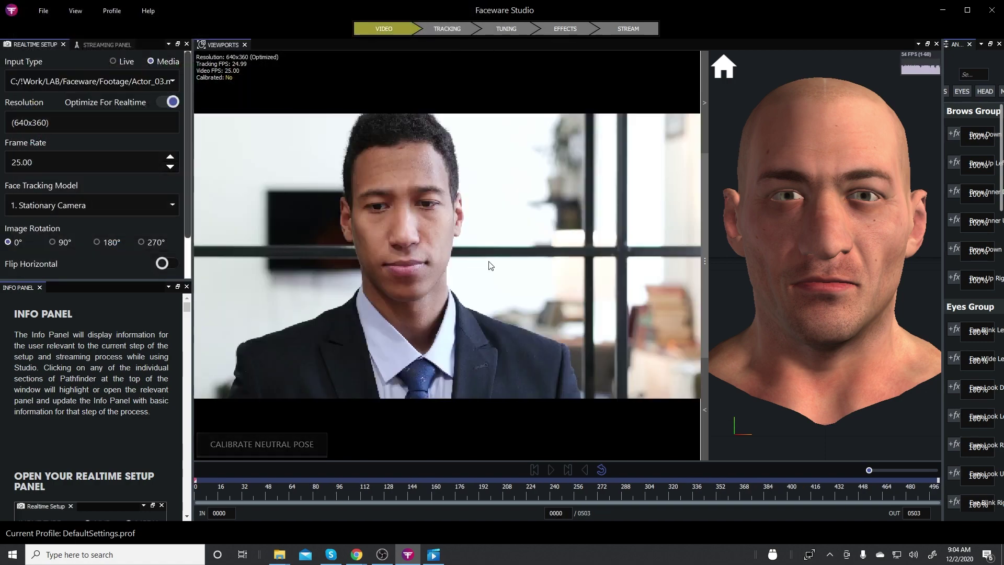
# Calibrate the neutral pose on the Actor_03 footage at frame 6 and inspect the 3D head preview.
pyautogui.click(216, 481)
pyautogui.moveTo(215, 481); pyautogui.dragTo(205, 482)
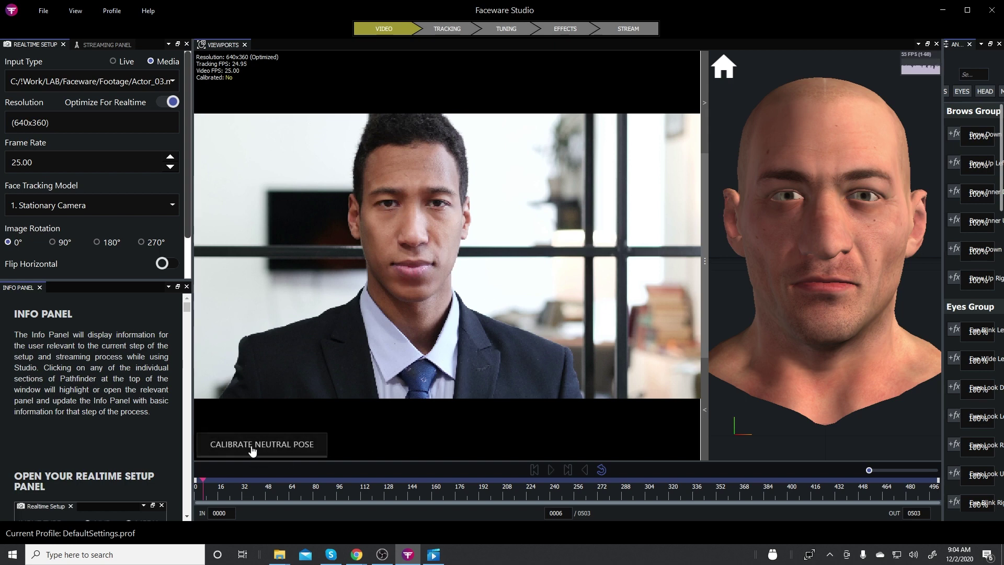
pyautogui.click(257, 445)
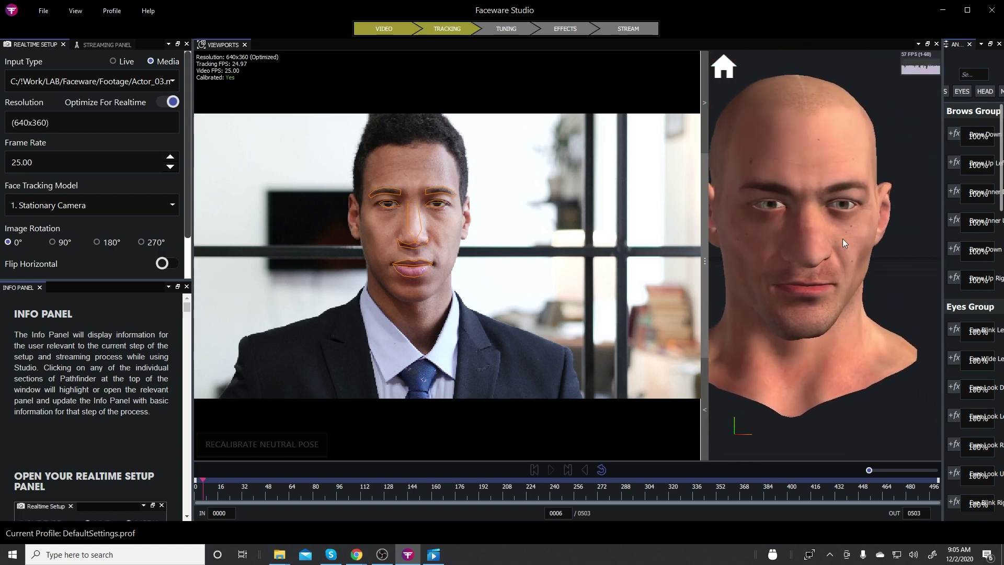
pyautogui.scroll(10, 794, 230)
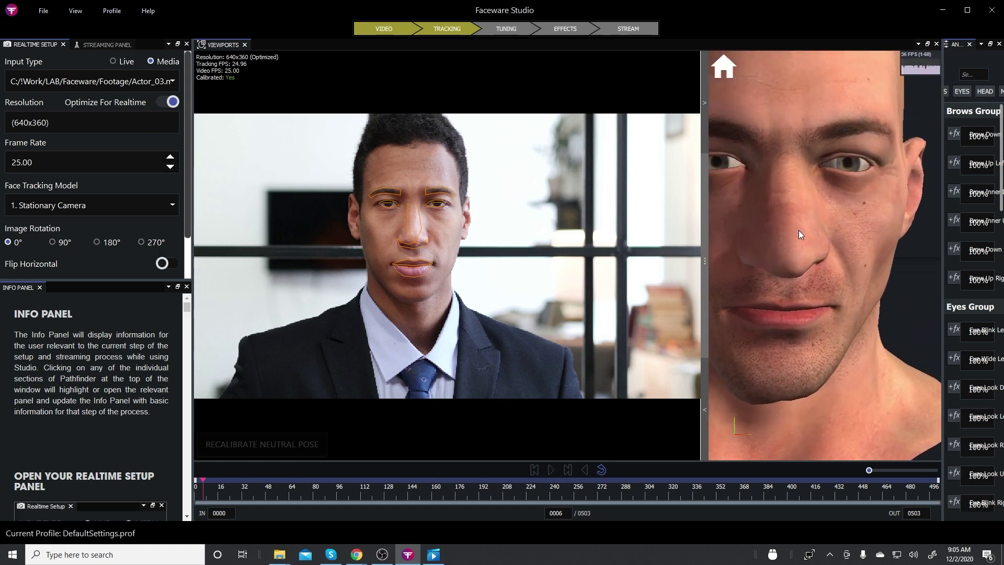
pyautogui.scroll(-10, 798, 234)
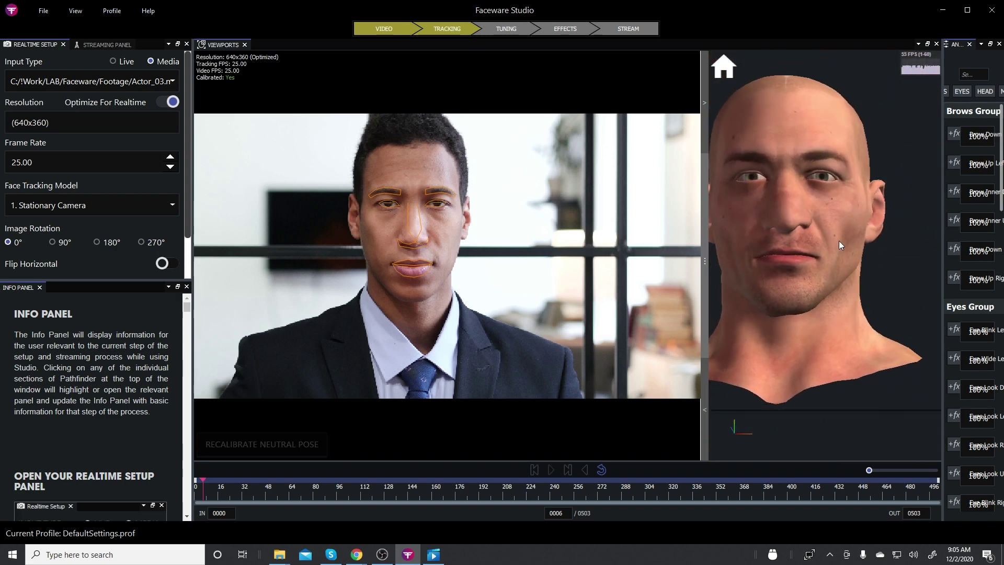
pyautogui.moveTo(848, 245); pyautogui.dragTo(823, 255)
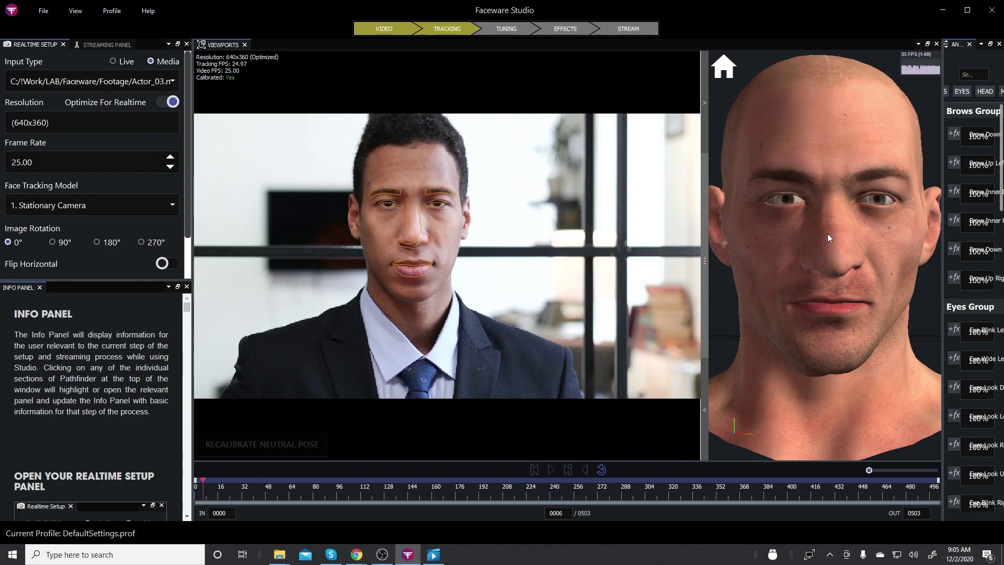
# Play back the calibrated Actor_03 footage, examine the facial tracking on the 3D head, and pause at frame 271.
pyautogui.click(551, 470)
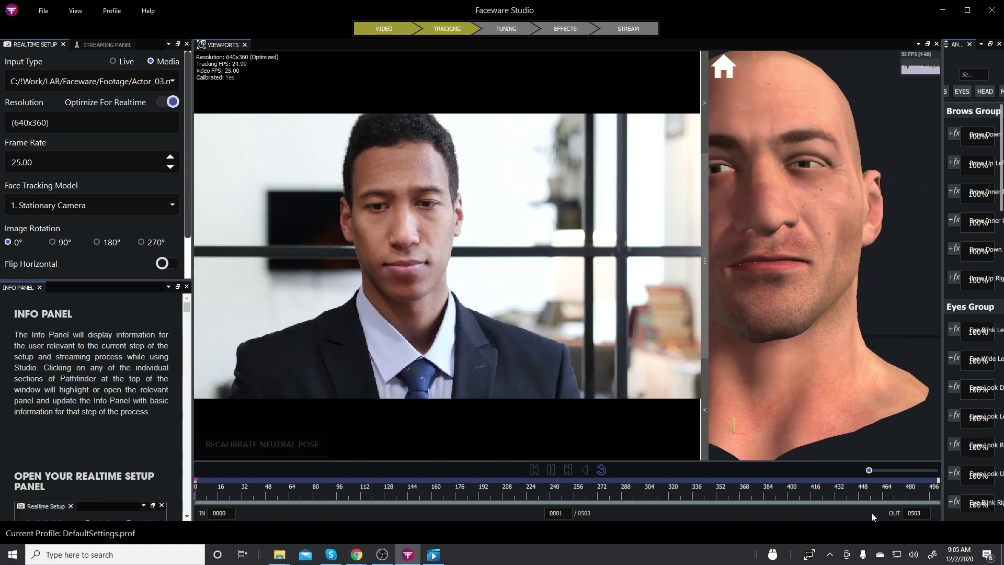
pyautogui.moveTo(889, 478); pyautogui.dragTo(857, 489)
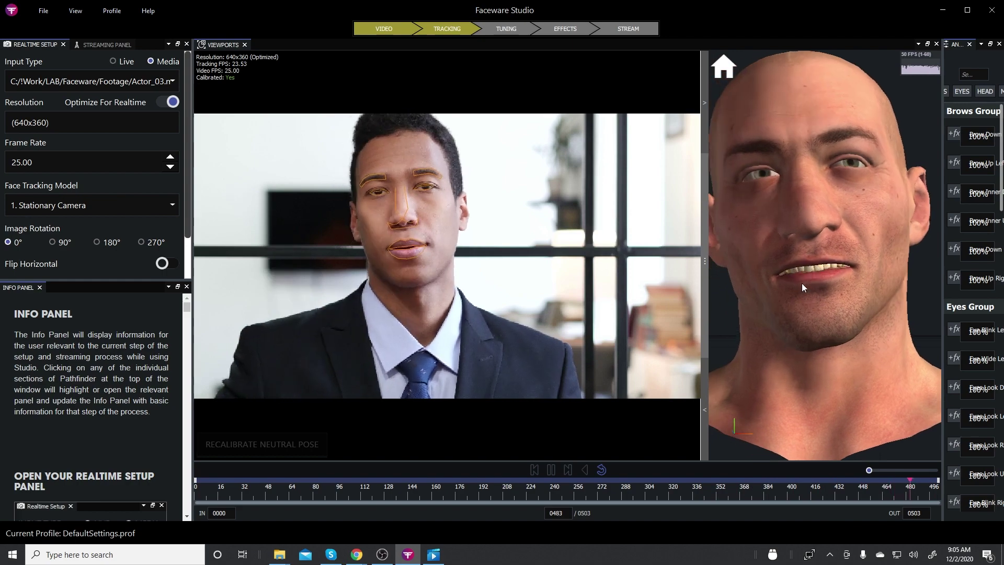
pyautogui.click(833, 476)
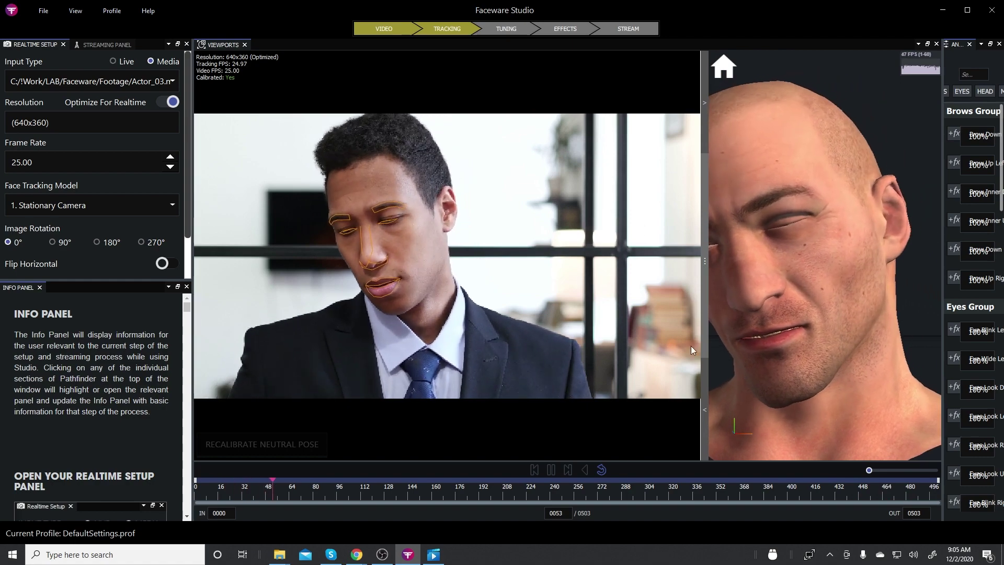
pyautogui.moveTo(942, 220); pyautogui.dragTo(849, 217)
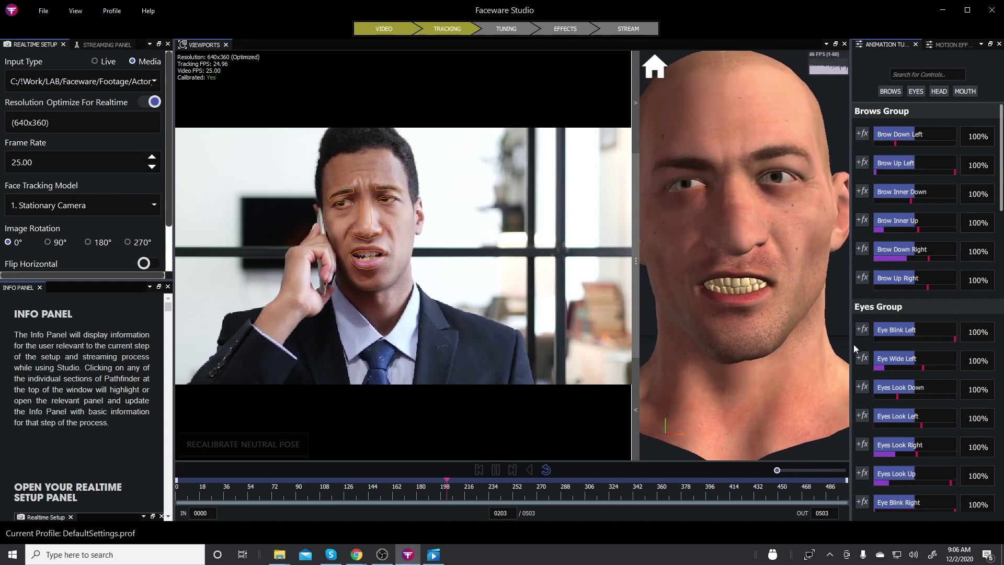
pyautogui.moveTo(852, 349); pyautogui.dragTo(939, 347)
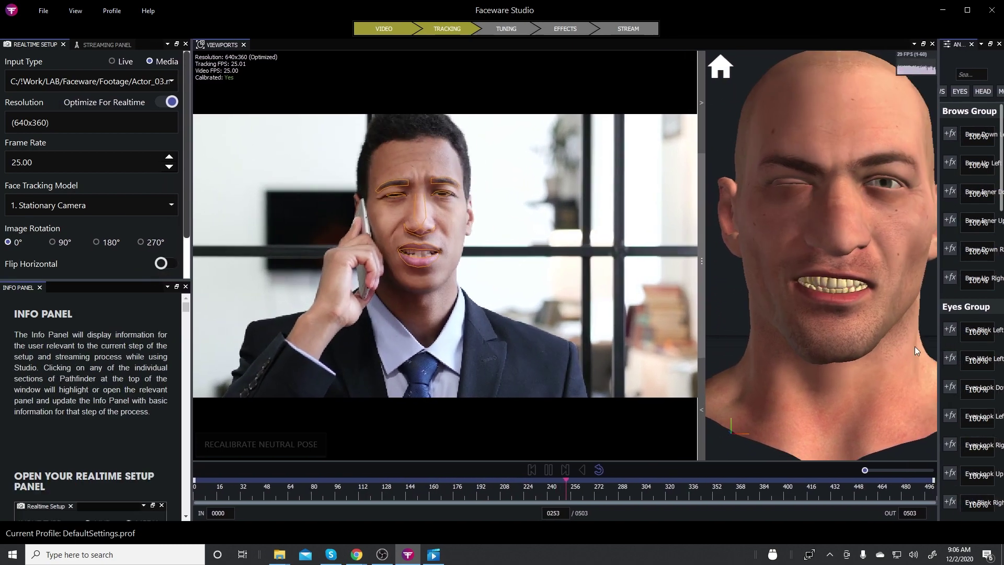
pyautogui.moveTo(704, 265); pyautogui.dragTo(691, 264)
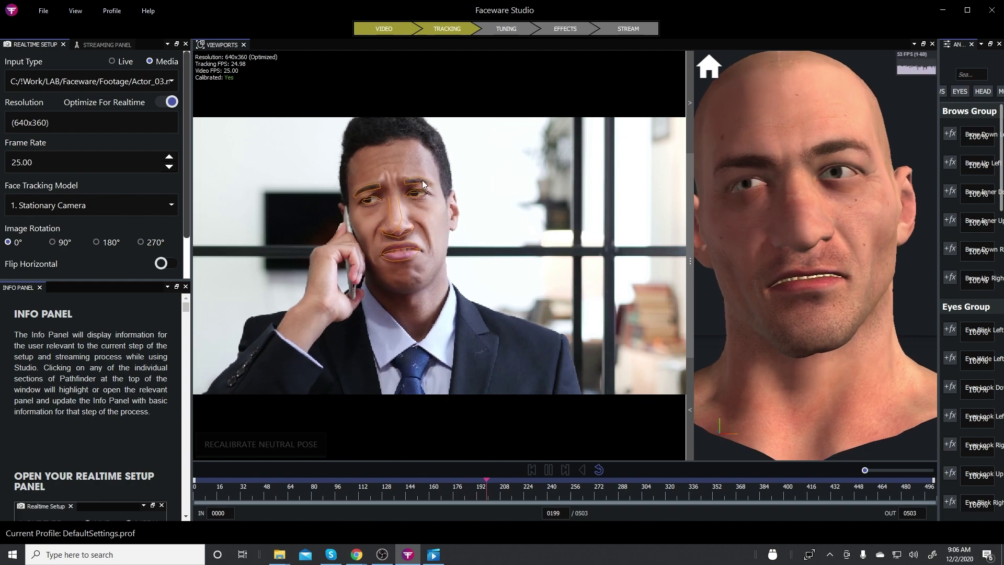
pyautogui.click(549, 468)
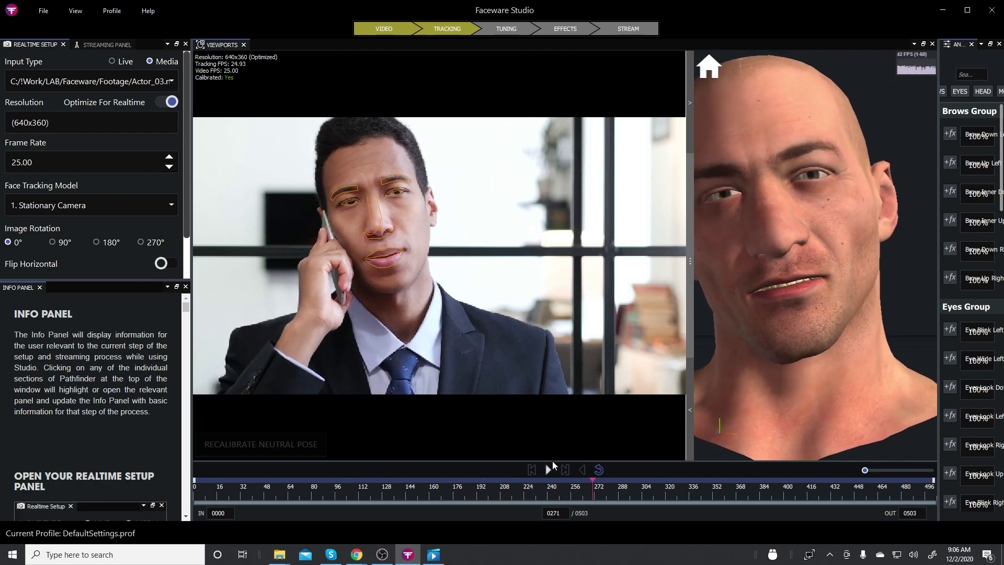
# Load the Actor_07 video from the Footage folder as the input media.
pyautogui.click(95, 86)
pyautogui.click(52, 107)
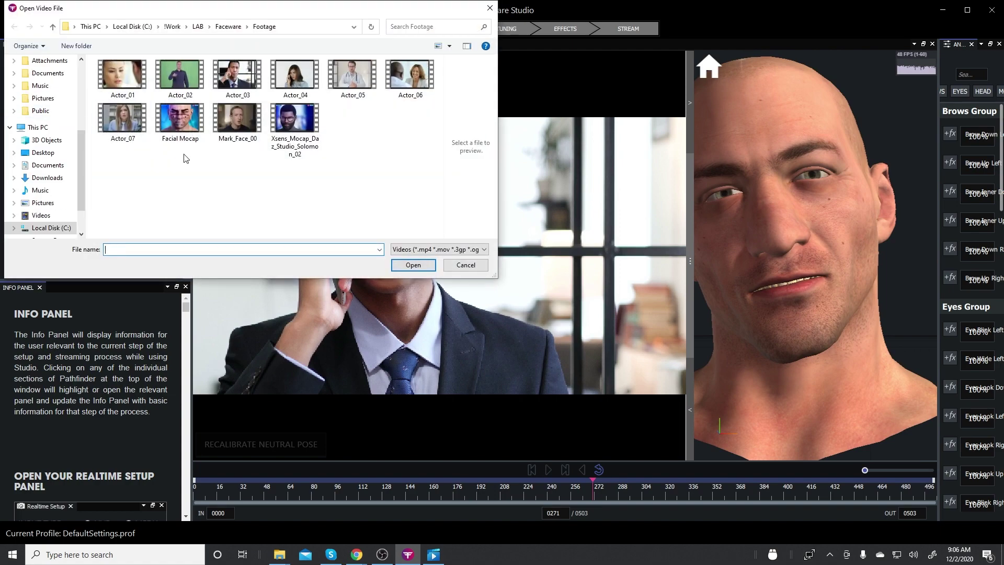
pyautogui.click(415, 266)
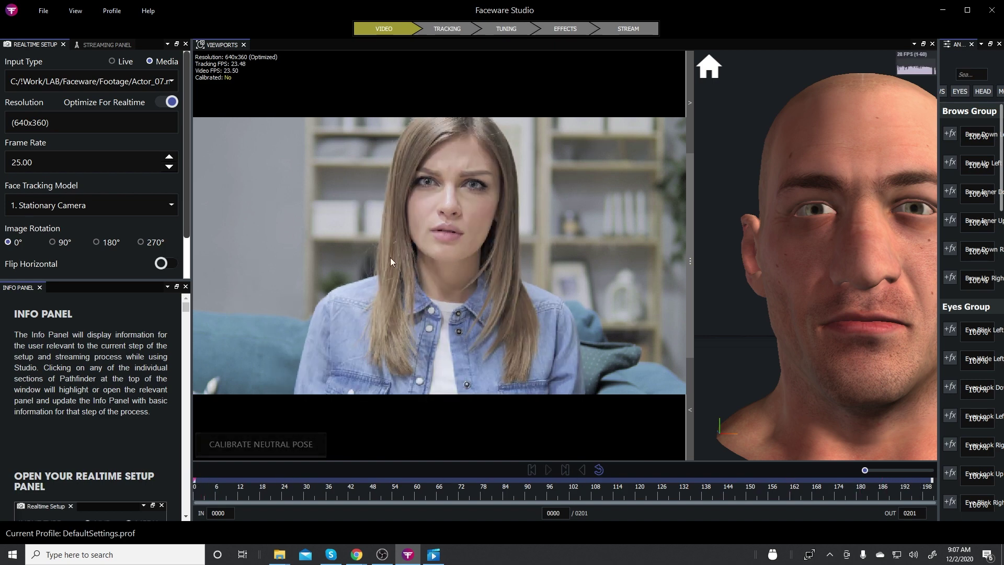
# Calibrate the neutral pose on the Actor_07 footage at frame 0 and play it back as far as frame 177.
pyautogui.click(278, 446)
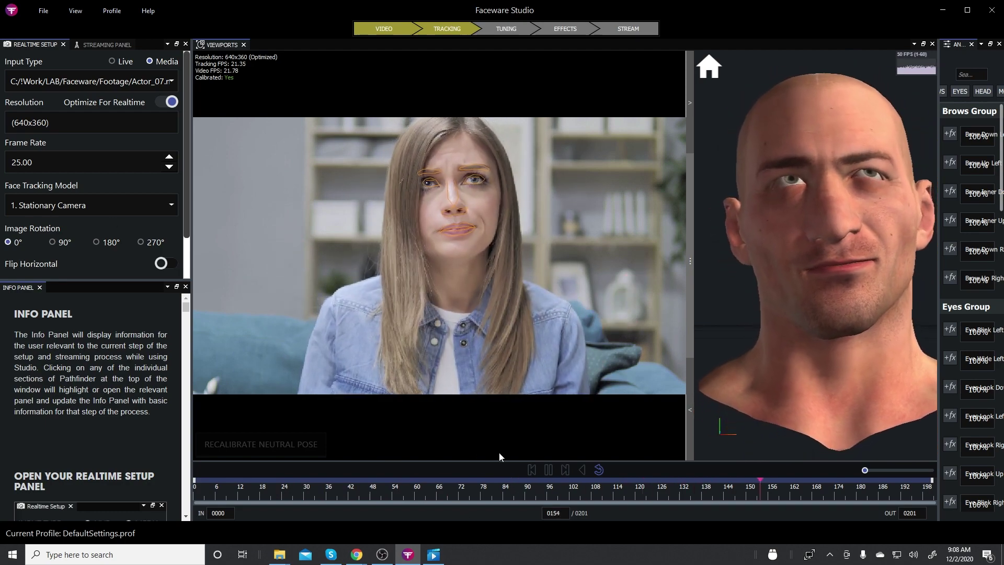
pyautogui.click(547, 469)
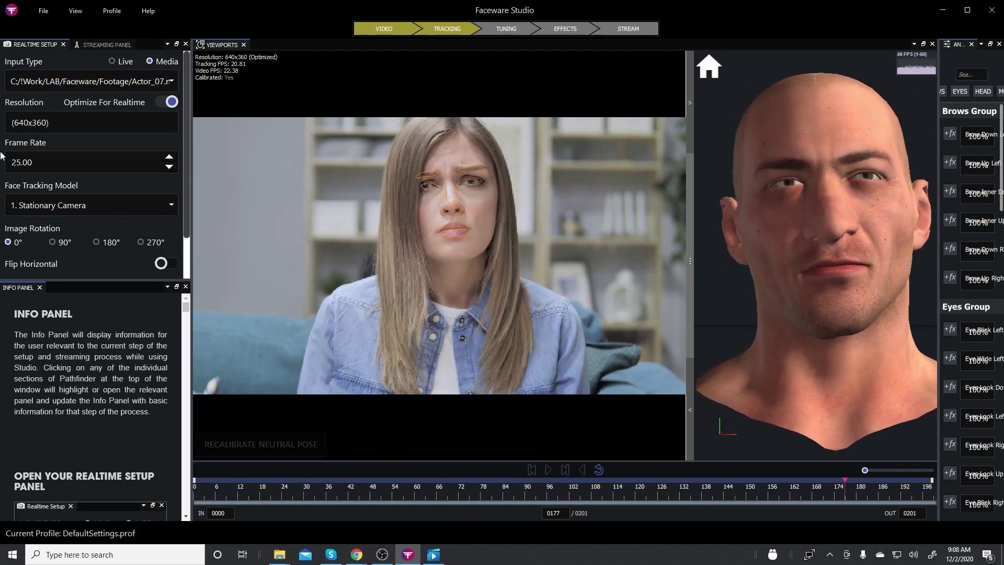
# Load the Actor_04 video from the Footage folder as the input media.
pyautogui.click(54, 84)
pyautogui.click(25, 106)
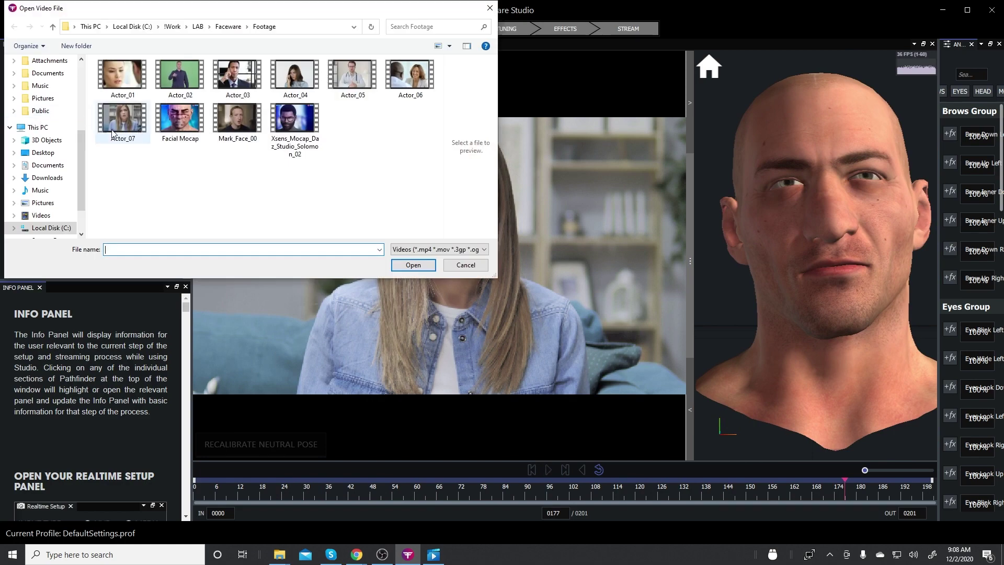
pyautogui.click(299, 78)
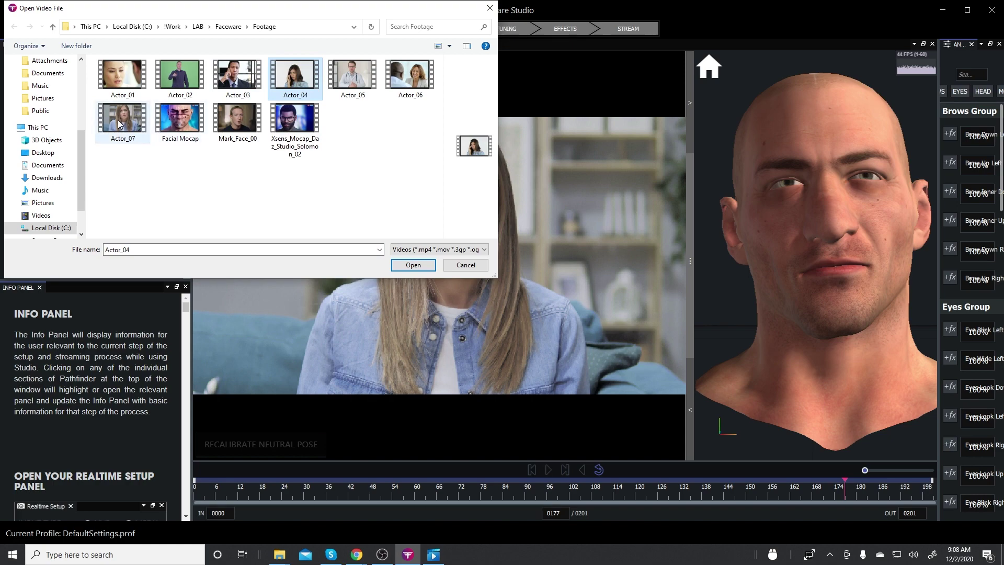
pyautogui.click(417, 265)
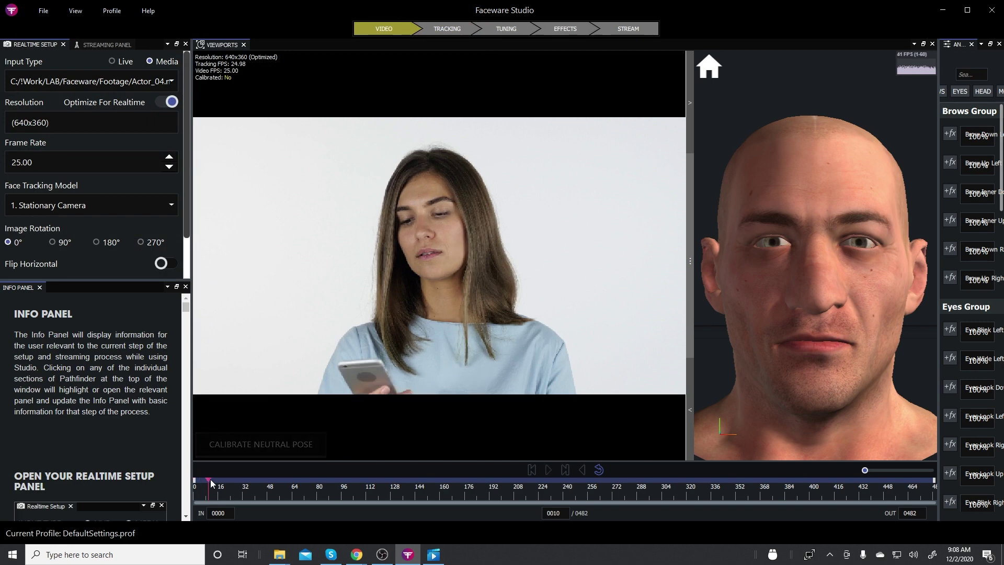
# Calibrate the neutral pose on the Actor_04 footage at frame 55 and start playback.
pyautogui.moveTo(211, 479); pyautogui.dragTo(255, 475)
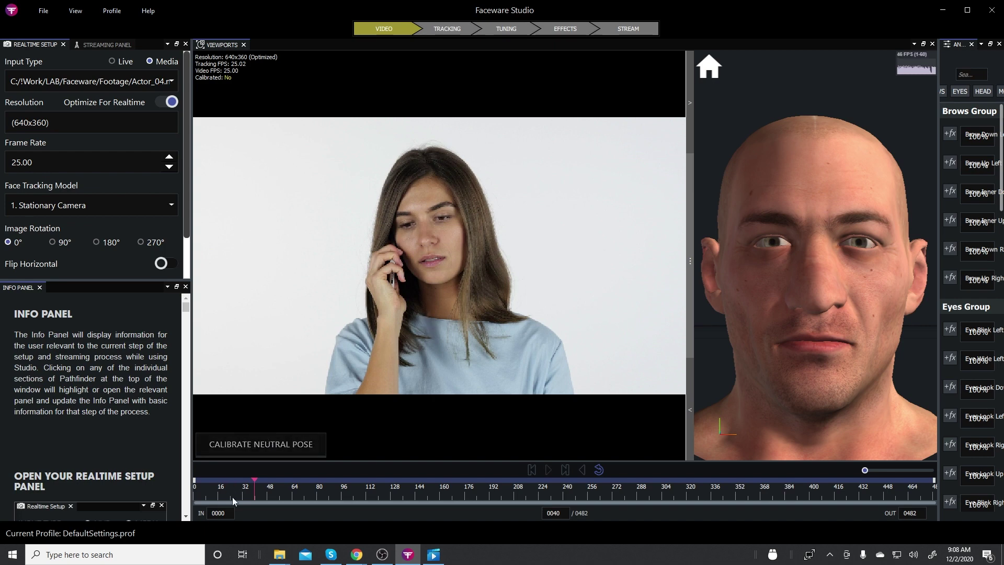
pyautogui.moveTo(255, 479); pyautogui.dragTo(278, 477)
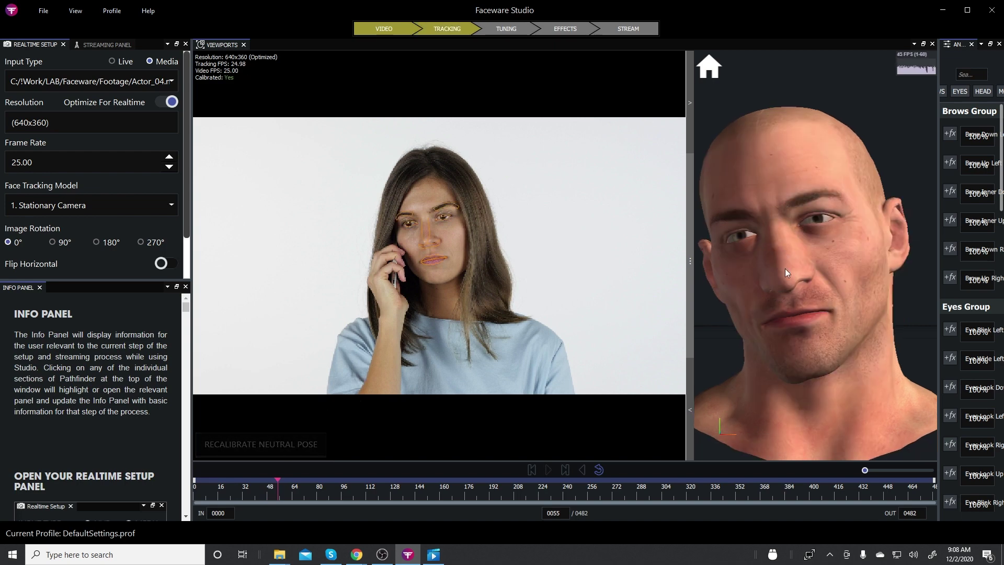
pyautogui.click(549, 470)
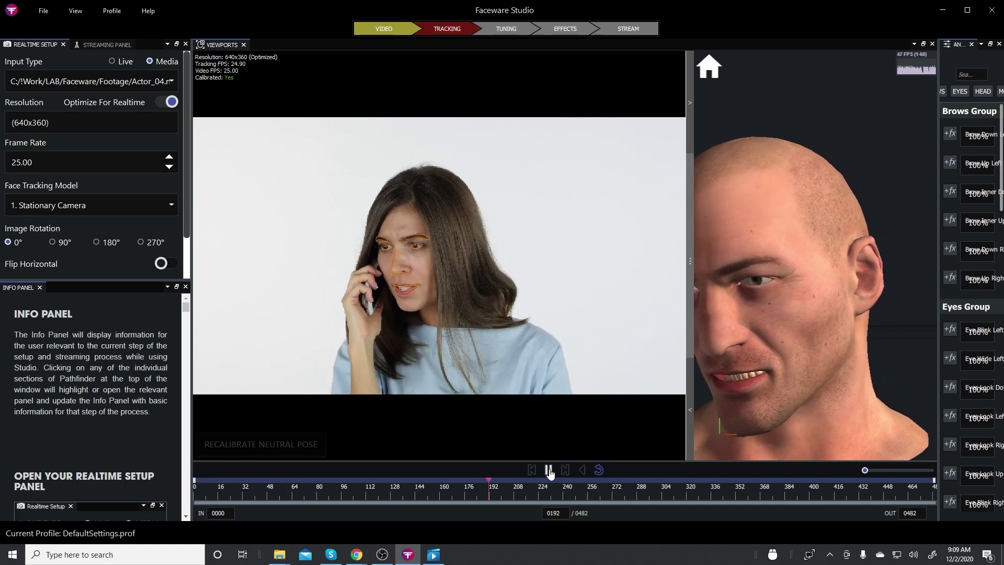
# Examine how the 3D head follows the Actor_04 expressions from several angles, pausing playback at frames 220 and 255.
pyautogui.click(548, 470)
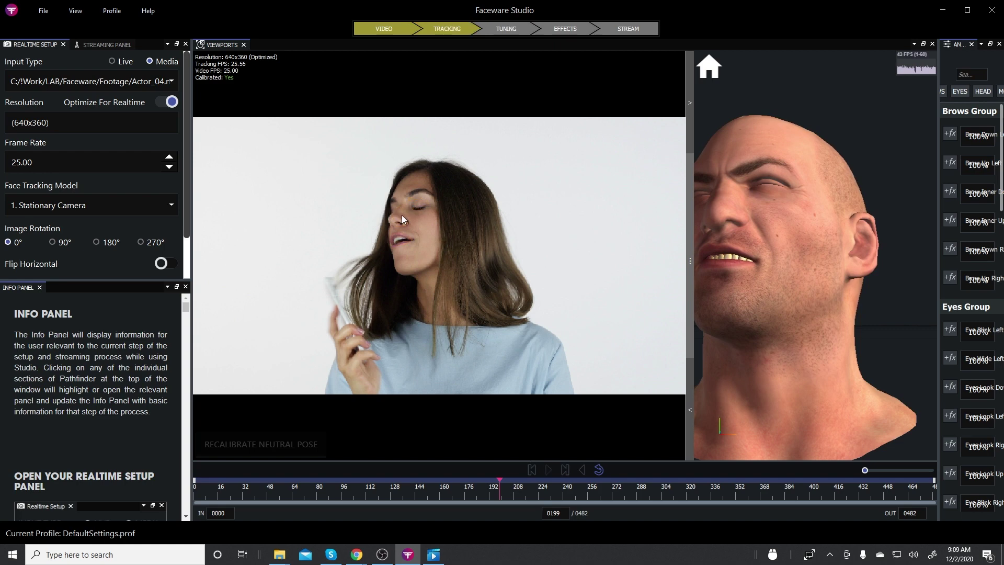
pyautogui.click(549, 470)
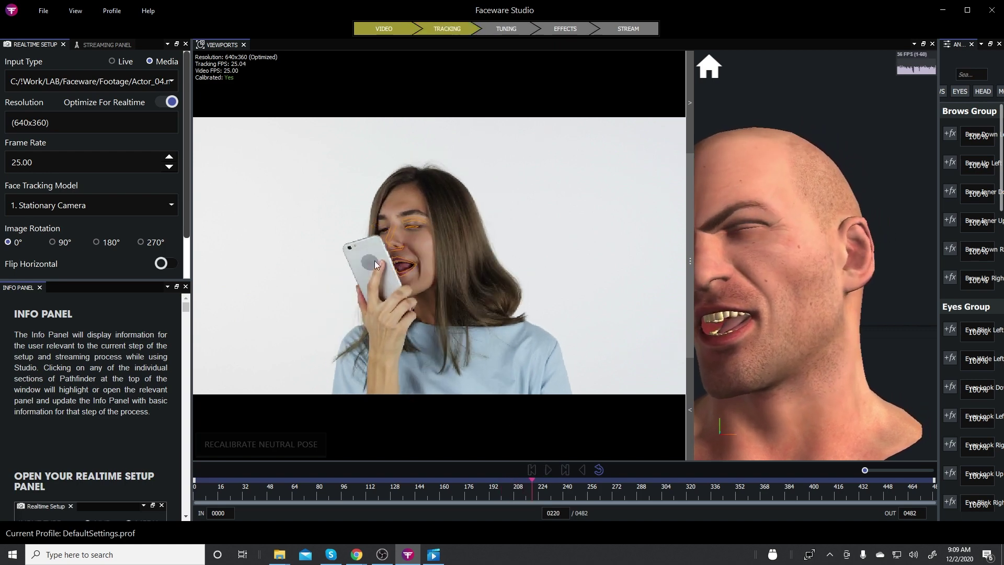
pyautogui.moveTo(761, 245); pyautogui.dragTo(801, 273)
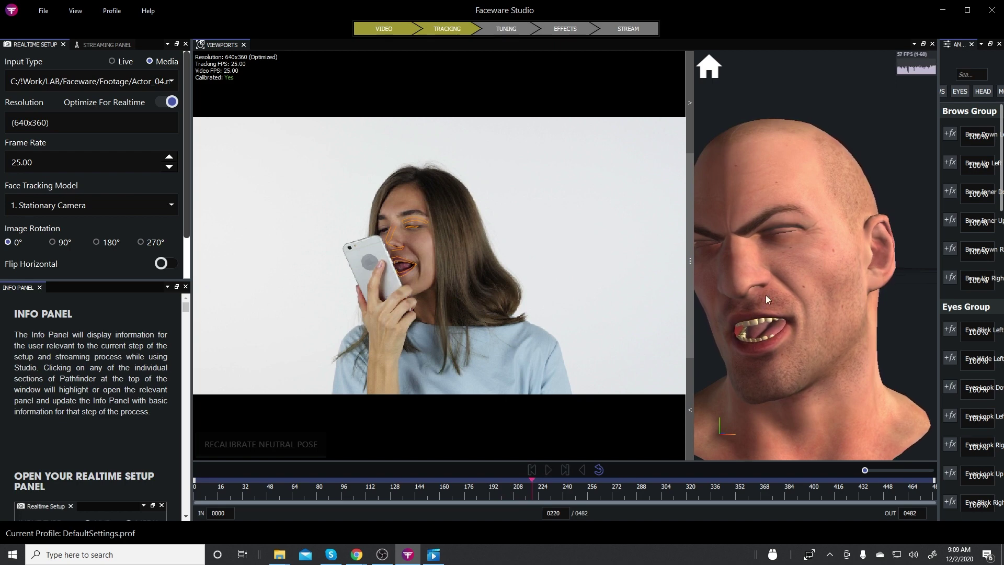
pyautogui.moveTo(765, 295); pyautogui.dragTo(816, 265)
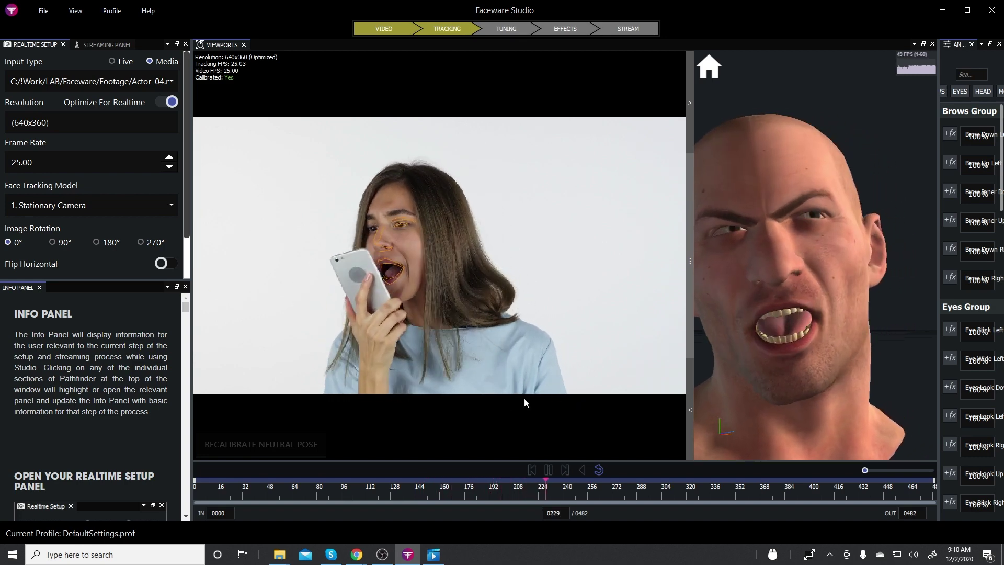
pyautogui.click(548, 470)
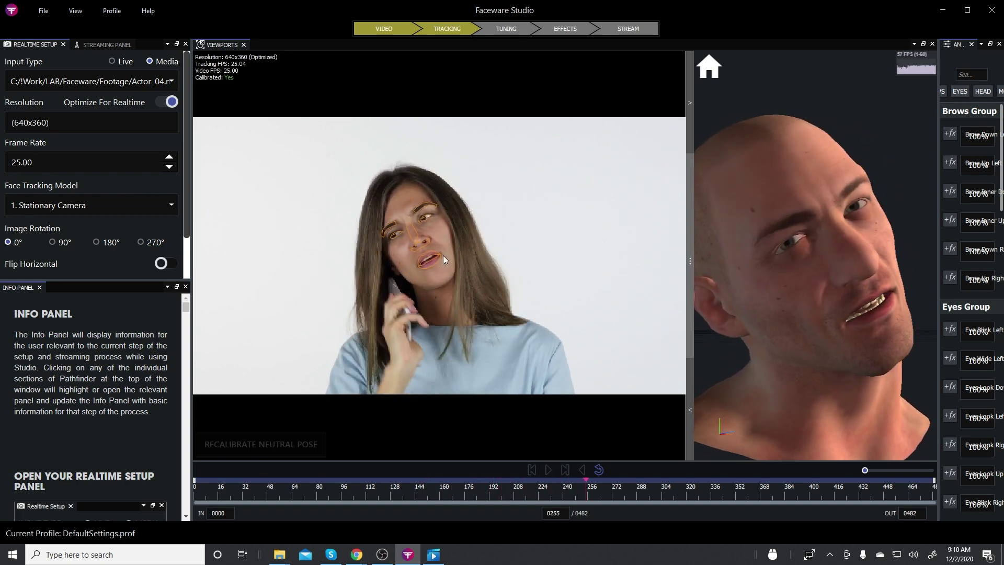
# Load the Actor_05 video from the Footage folder as the input media.
pyautogui.click(90, 79)
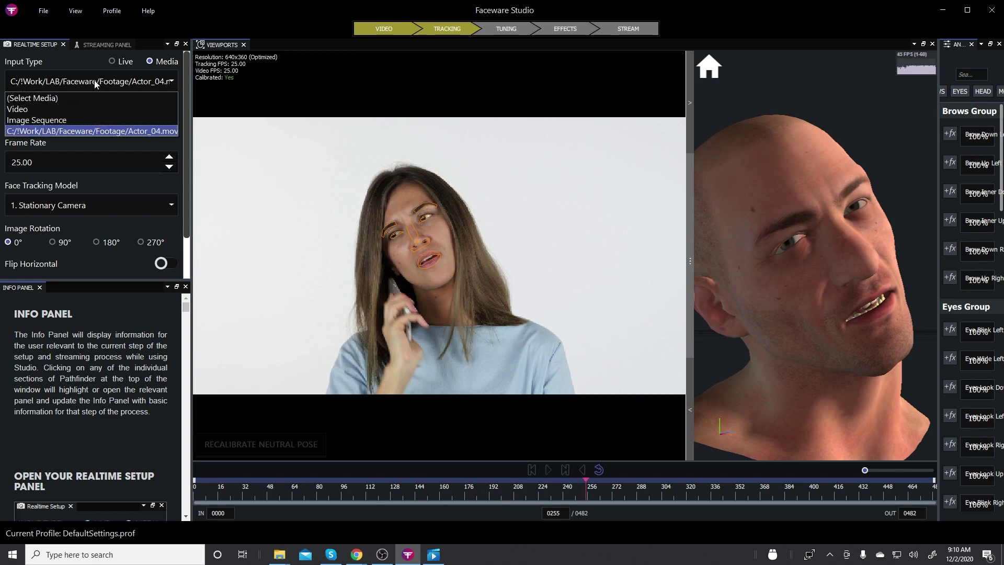
pyautogui.click(31, 107)
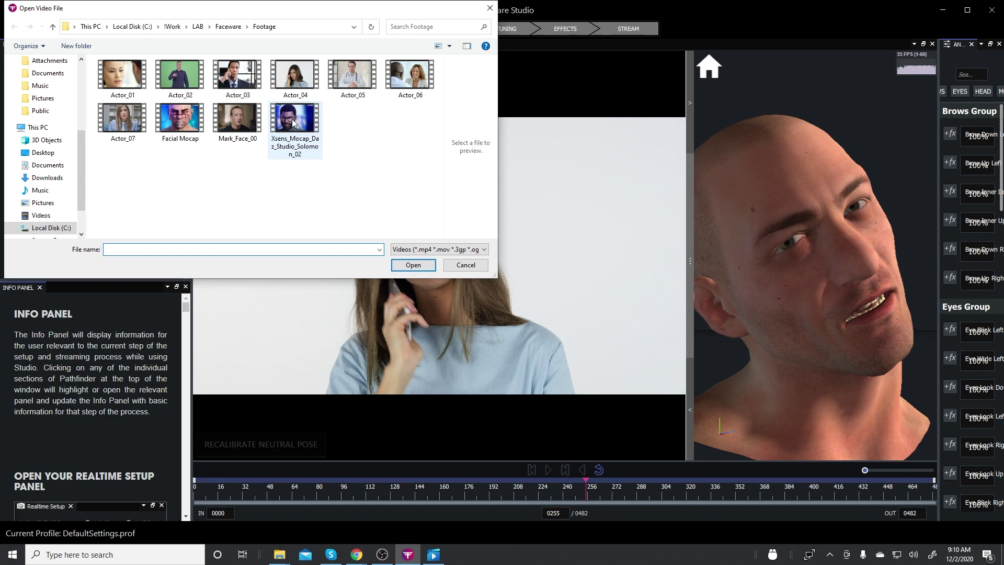
pyautogui.click(355, 77)
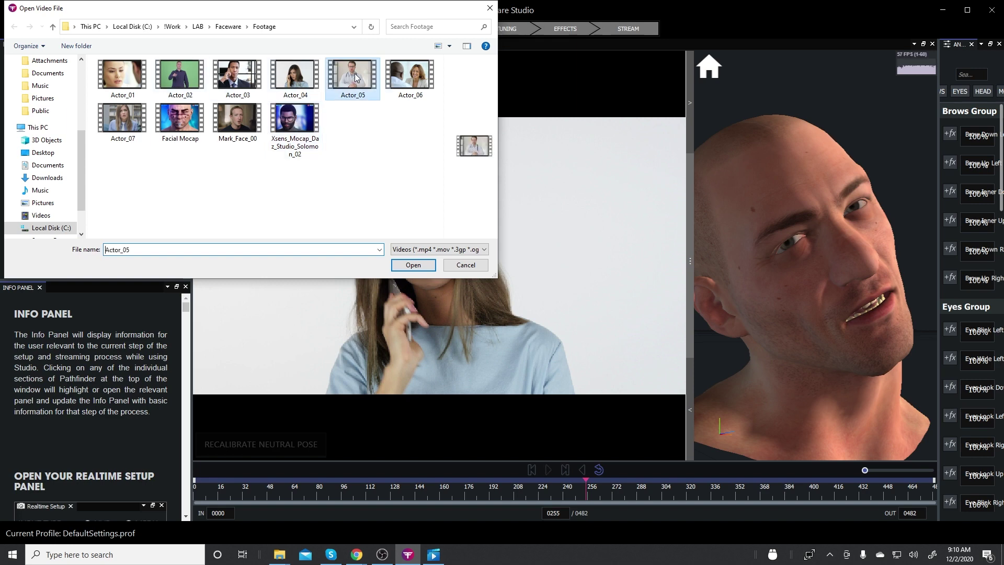
pyautogui.click(413, 265)
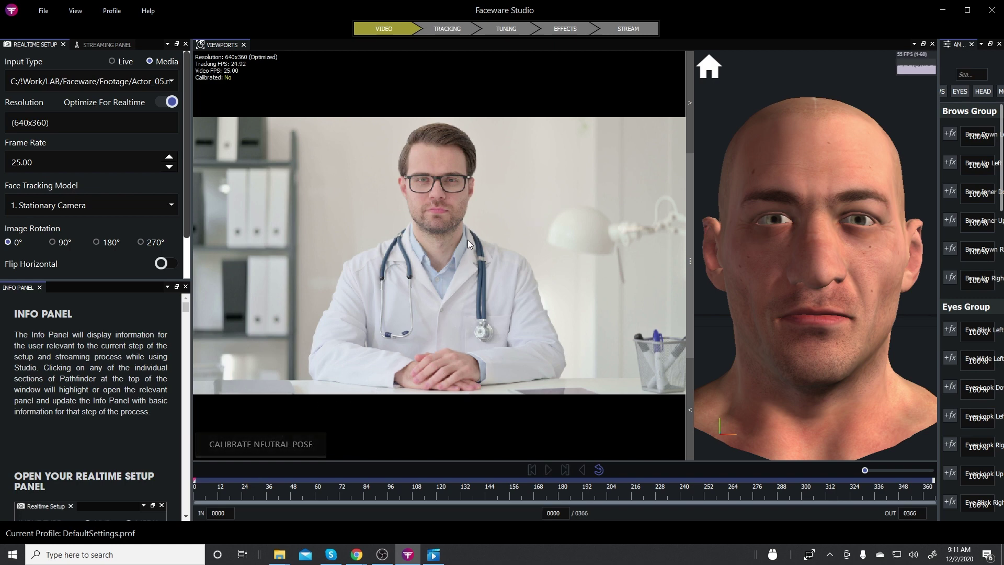
# Calibrate the neutral pose on the Actor_05 footage at frame 0 and play back the tracked performance.
pyautogui.click(277, 447)
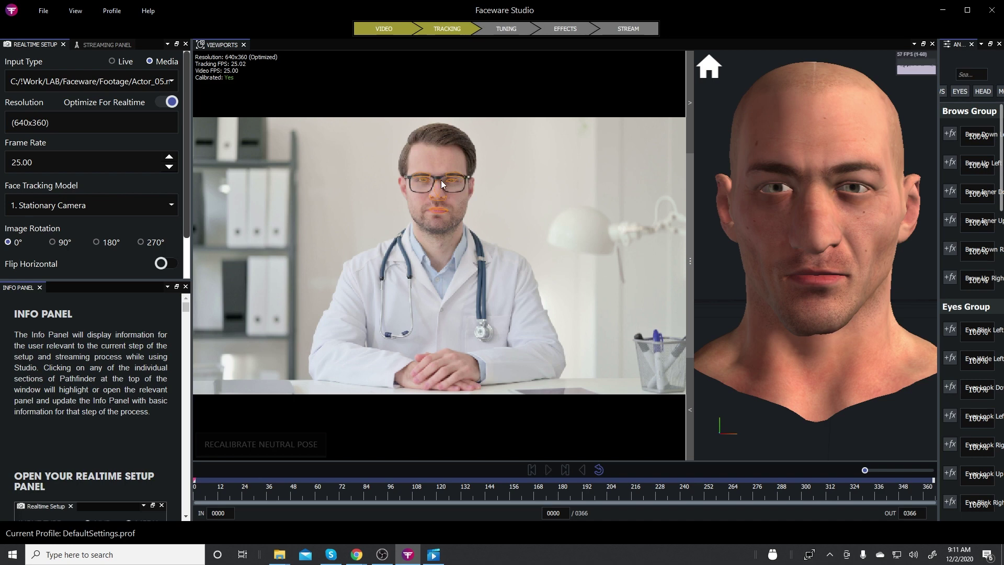
pyautogui.click(548, 470)
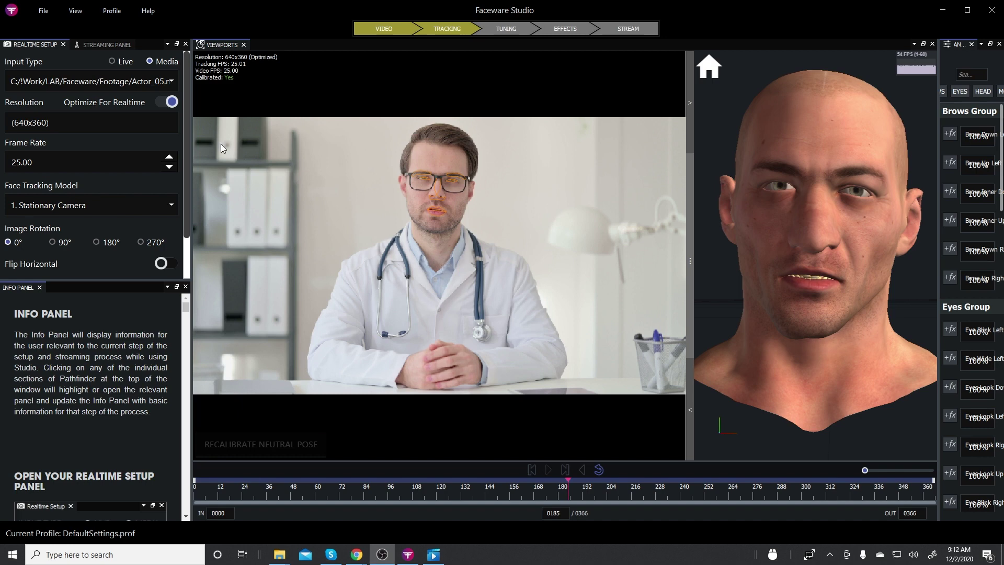
# Load the Xsens_Mocap_Daz_Studio video from the Footage folder as the input media.
pyautogui.click(84, 87)
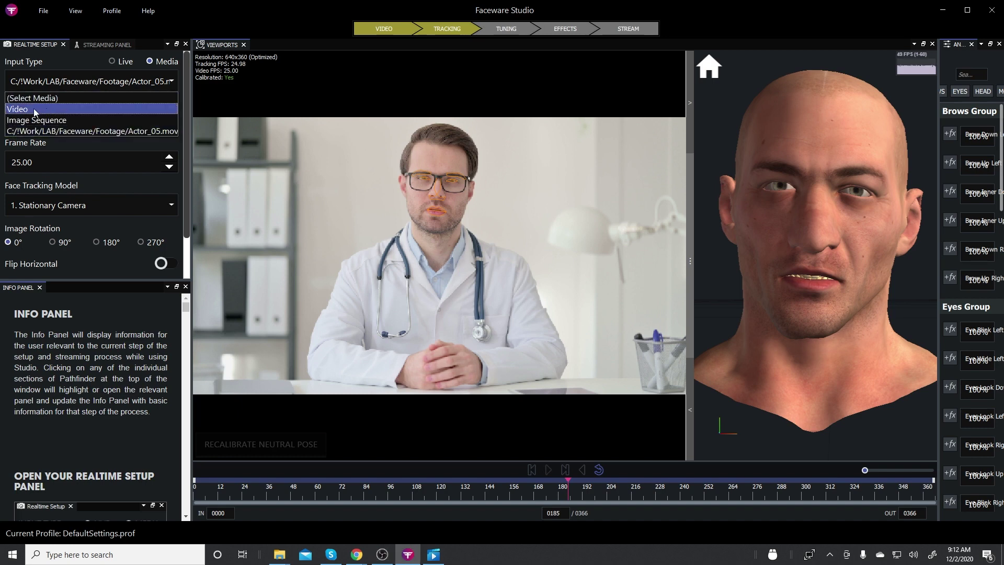
pyautogui.click(35, 108)
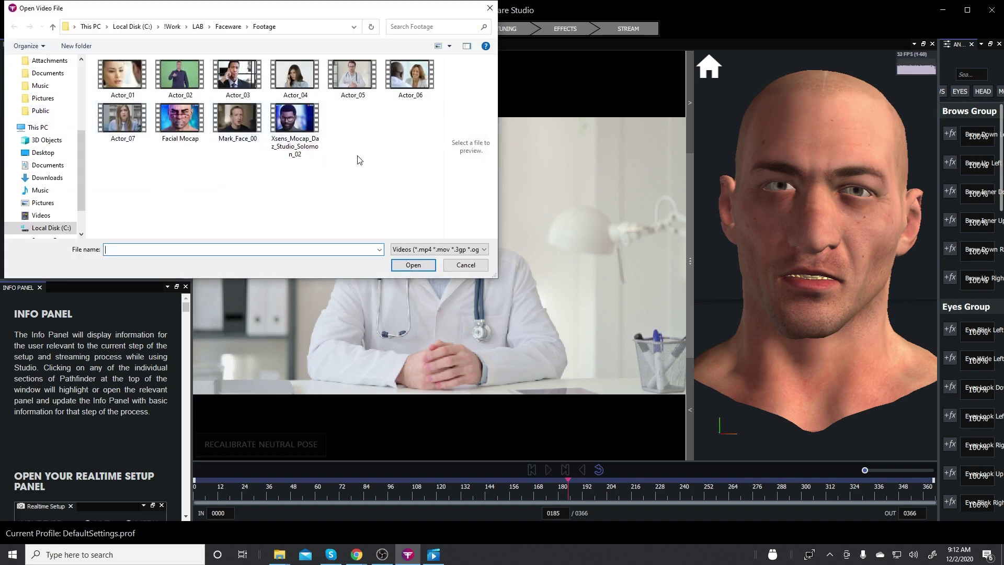
pyautogui.click(299, 127)
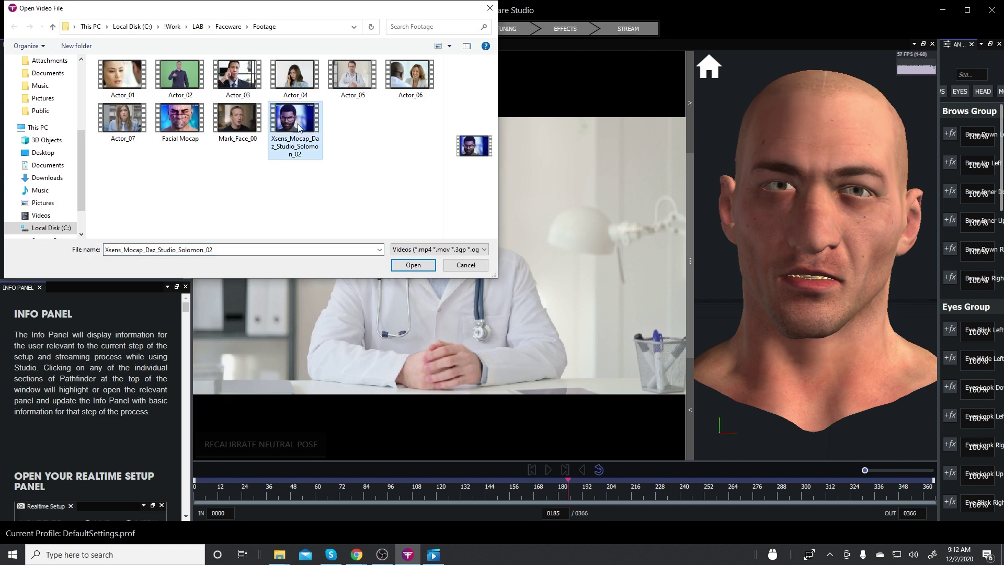
pyautogui.click(413, 264)
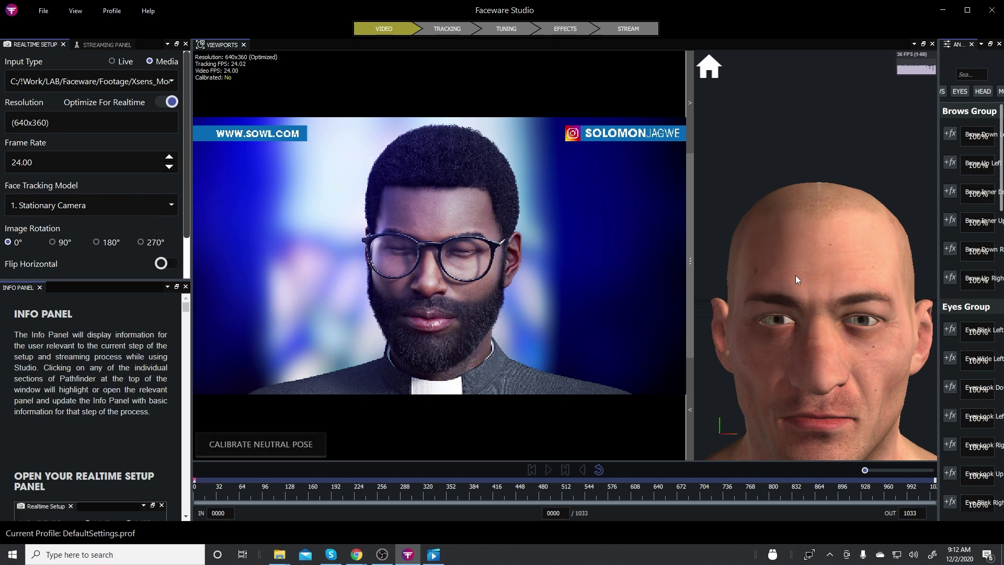
# Calibrate the neutral pose on the Xsens_Mocap_Daz_Studio footage at frame 32.
pyautogui.moveTo(804, 287); pyautogui.dragTo(807, 198)
pyautogui.scroll(3, 806, 199)
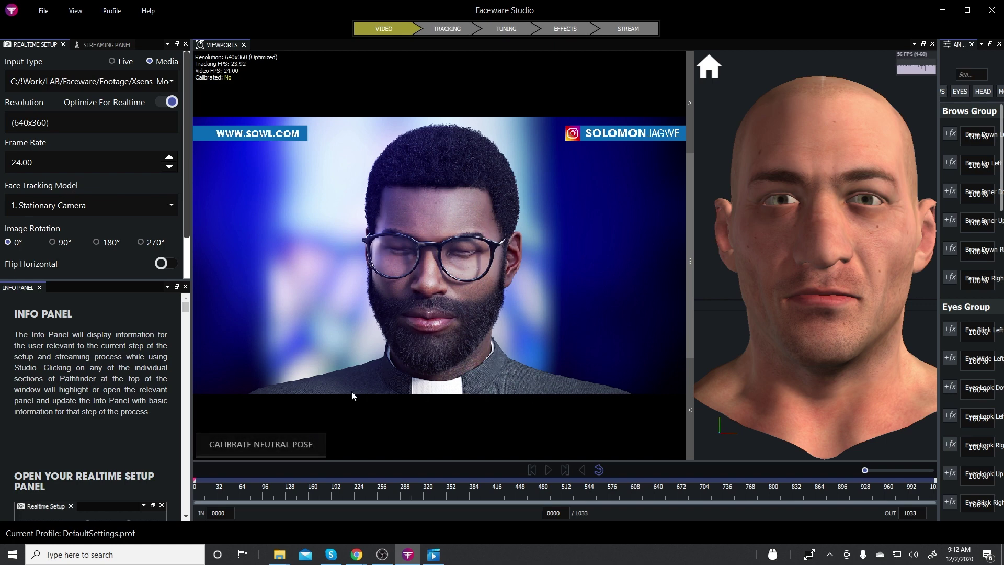
pyautogui.moveTo(209, 484)
pyautogui.mouseDown()
pyautogui.moveTo(226, 482)
pyautogui.moveTo(213, 483)
pyautogui.mouseUp()
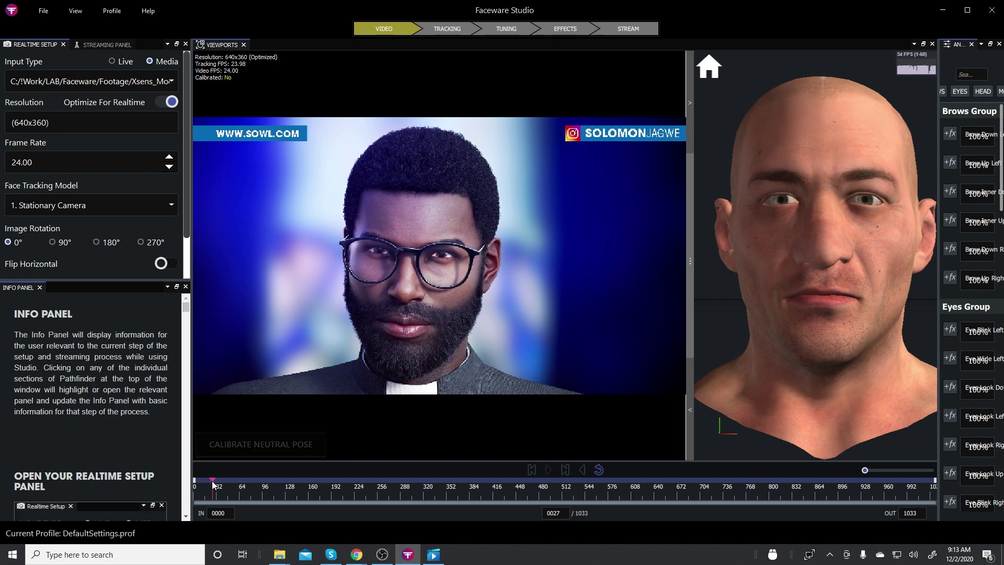
pyautogui.moveTo(213, 485); pyautogui.dragTo(205, 487)
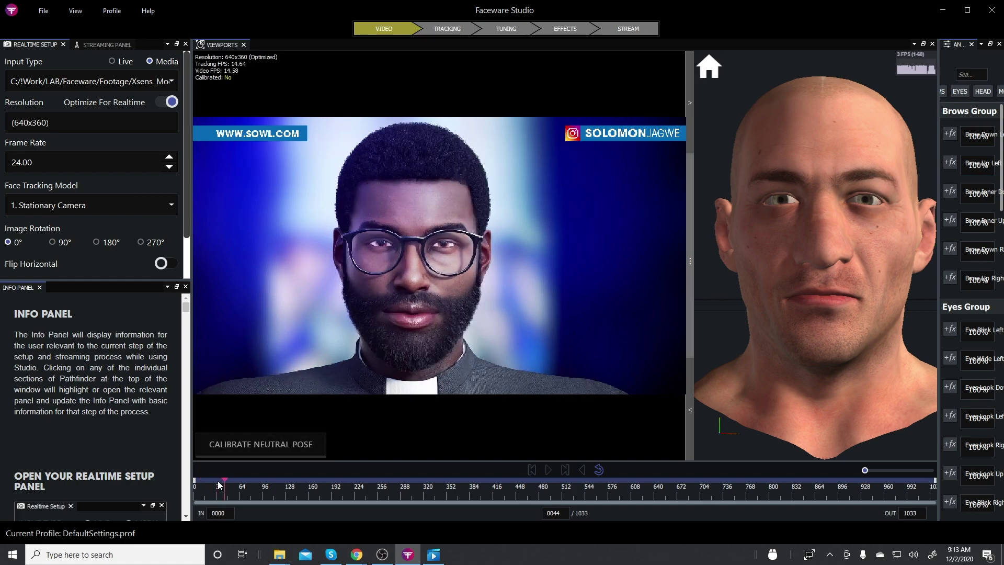
pyautogui.moveTo(218, 485)
pyautogui.mouseDown()
pyautogui.moveTo(233, 485)
pyautogui.moveTo(218, 485)
pyautogui.mouseUp()
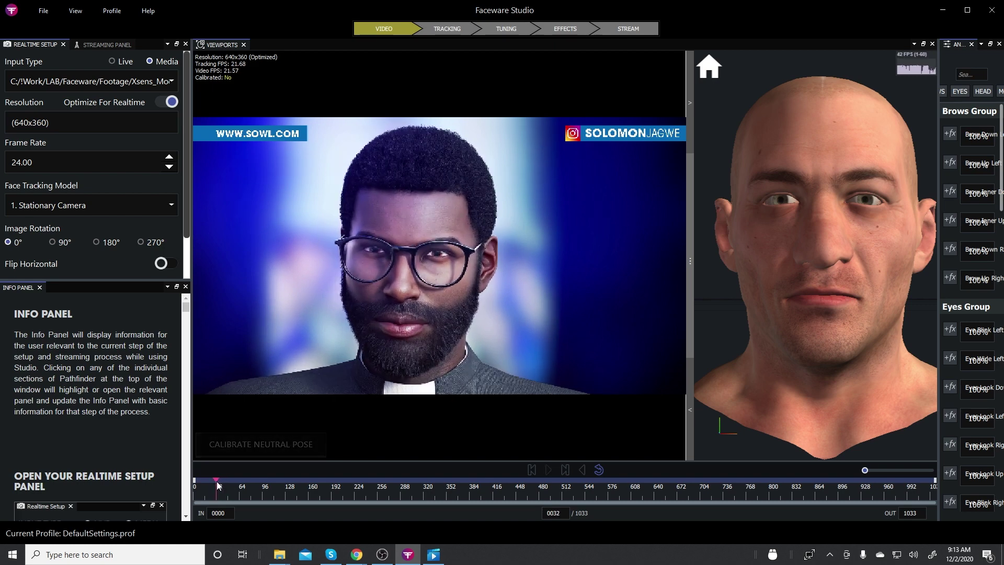
pyautogui.click(272, 452)
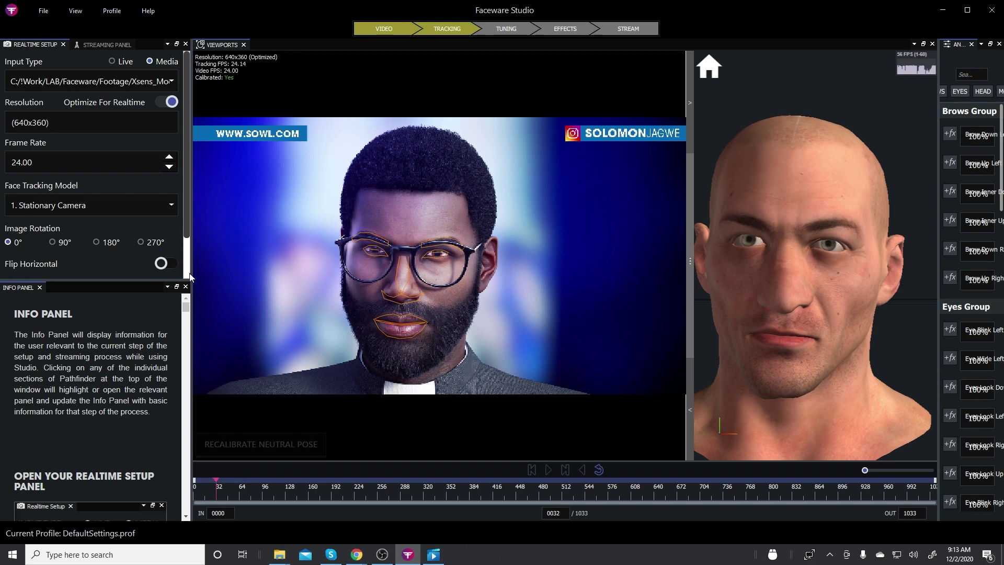
# Enlarge the viewports by narrowing the Realtime Setup and Info panels, and play back the tracked performance.
pyautogui.moveTo(189, 272); pyautogui.dragTo(113, 276)
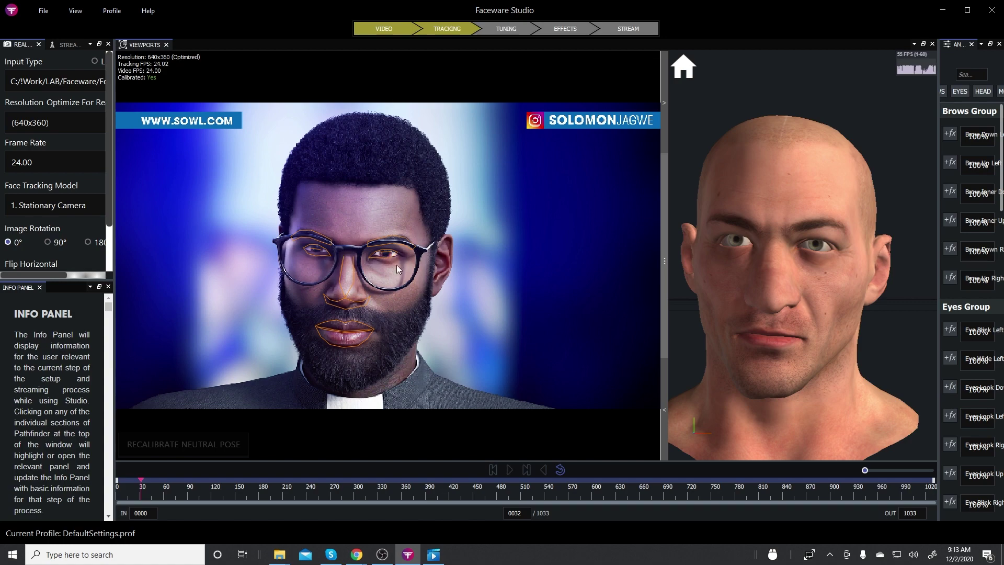
pyautogui.click(510, 472)
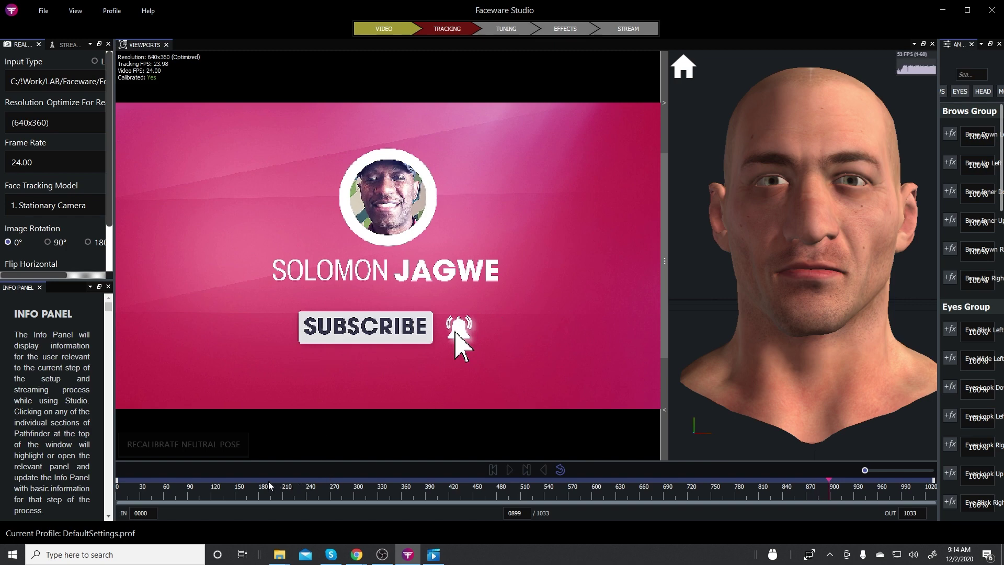
# Examine how the 3D head follows the Xsens_Mocap_Daz_Studio footage at several points of the timeline, pausing playback at frame 662.
pyautogui.click(232, 487)
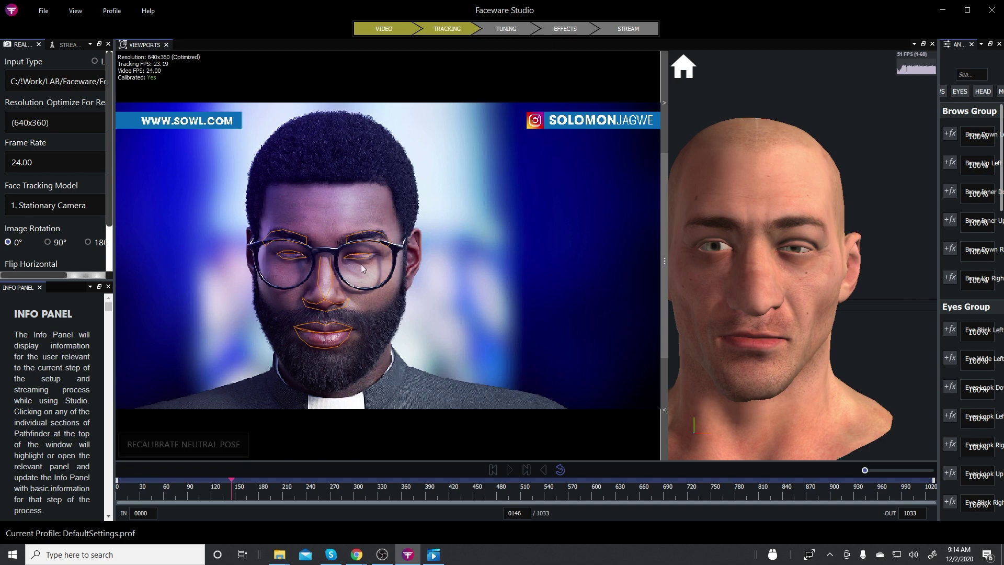
pyautogui.click(166, 487)
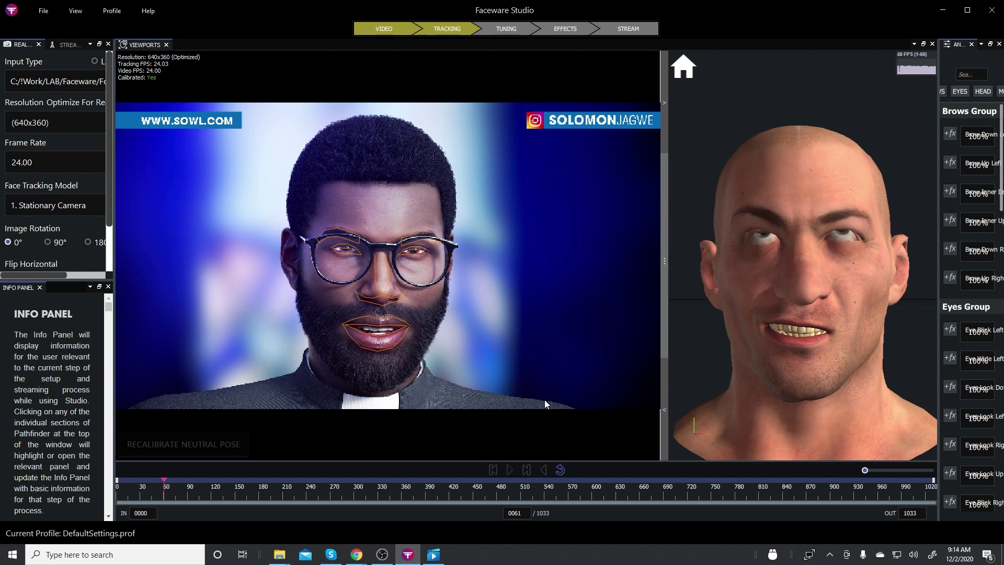
pyautogui.moveTo(227, 487); pyautogui.dragTo(354, 482)
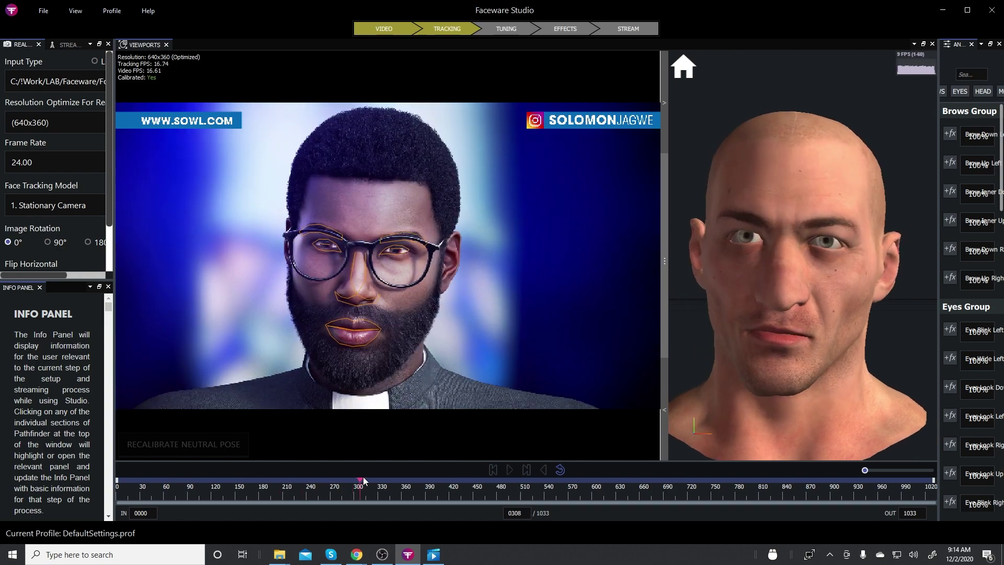
pyautogui.click(541, 481)
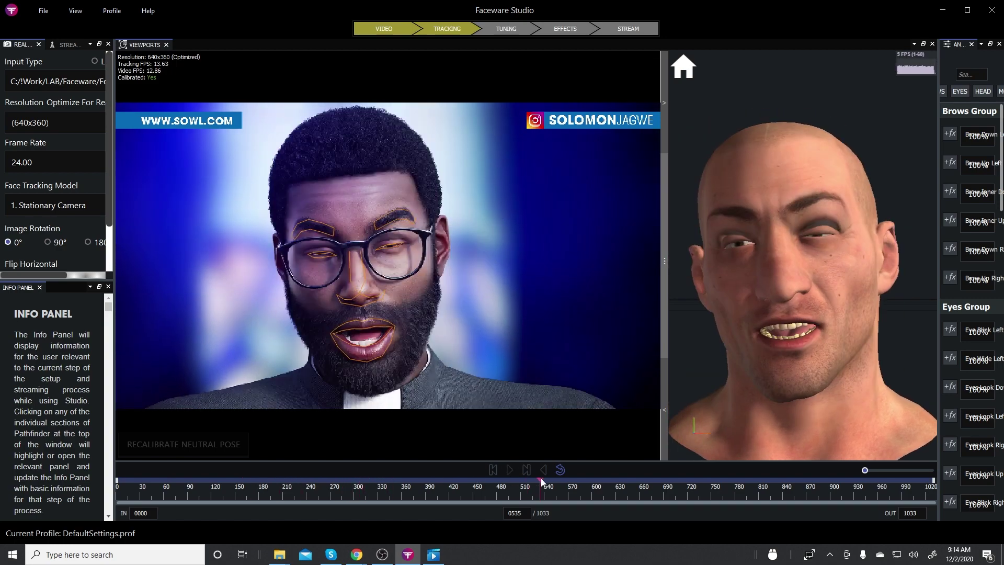
pyautogui.click(575, 481)
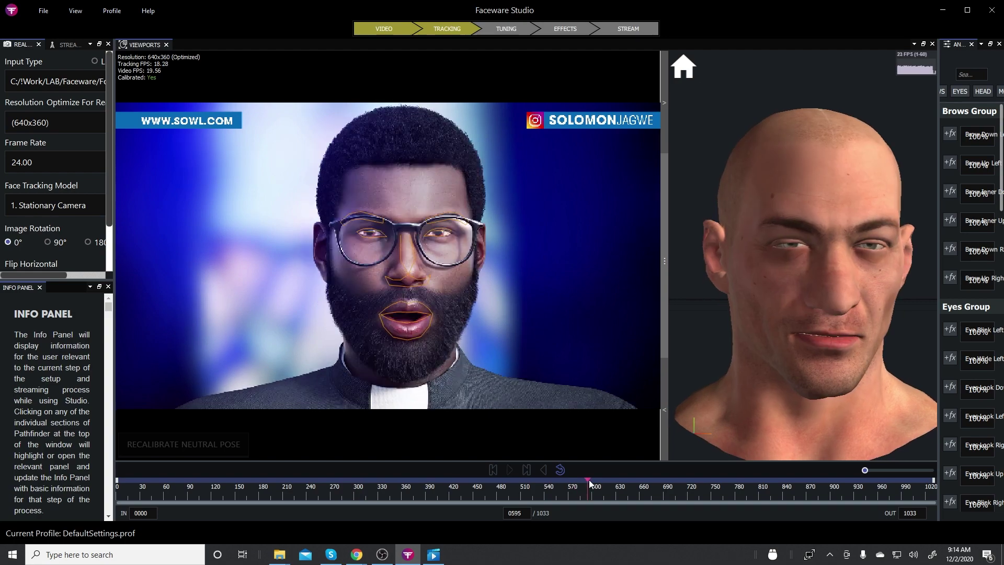
pyautogui.moveTo(574, 482); pyautogui.dragTo(507, 481)
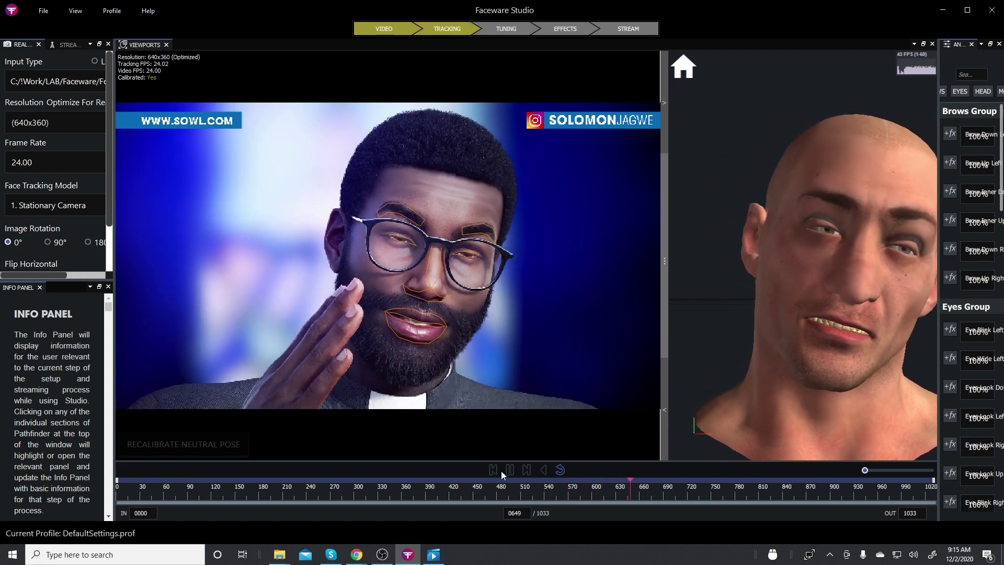
pyautogui.click(511, 470)
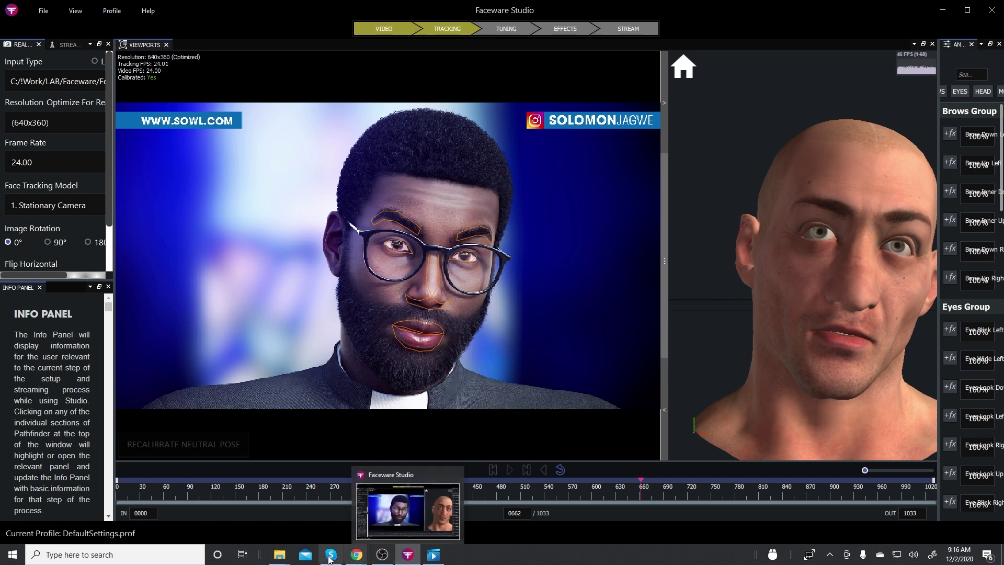
# Look over the Faceware Technologies homepage in Chrome and view the actor clip playing in Movies & TV.
pyautogui.moveTo(356, 554)
pyautogui.click(395, 473)
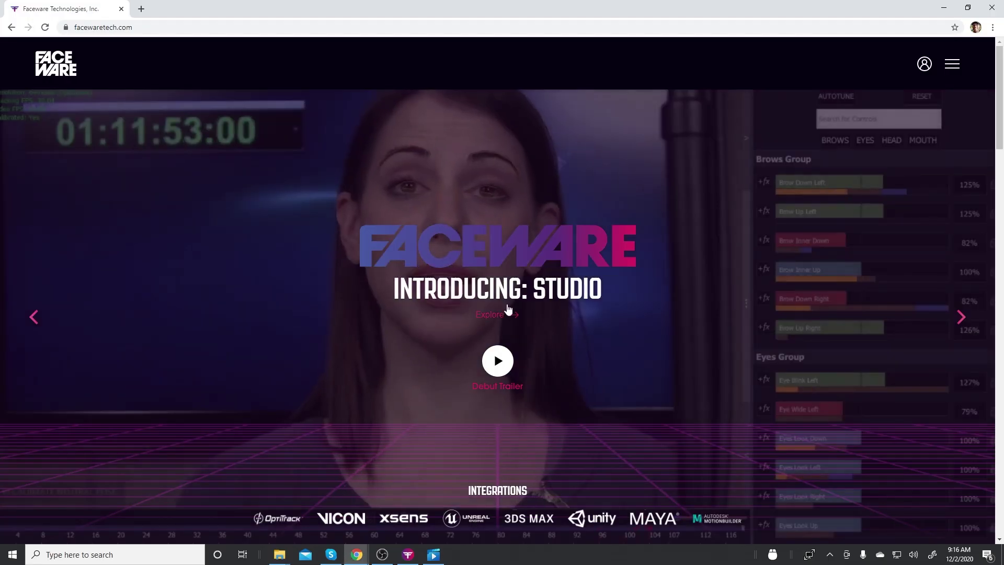
pyautogui.scroll(-2, 544, 311)
pyautogui.scroll(2, 562, 303)
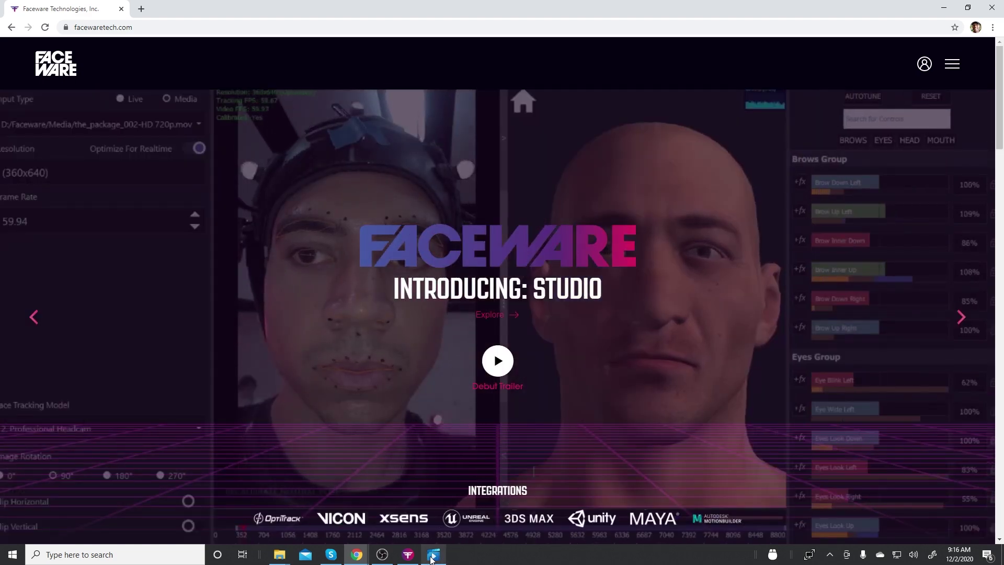
pyautogui.moveTo(438, 558)
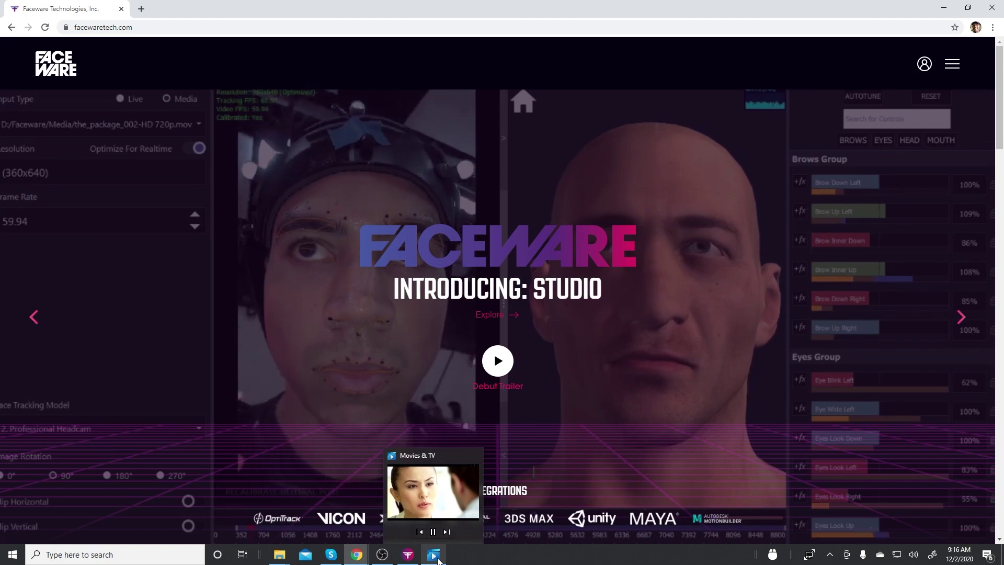
pyautogui.click(433, 492)
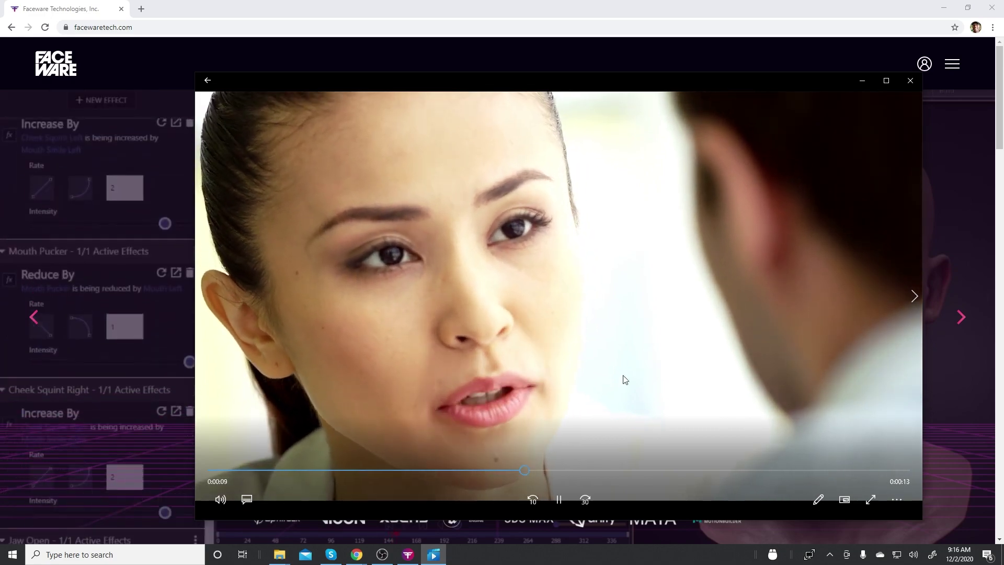
# Switch to Faceware Studio and load the Actor_06 video from the Footage folder as the input media.
pyautogui.click(409, 555)
pyautogui.click(43, 83)
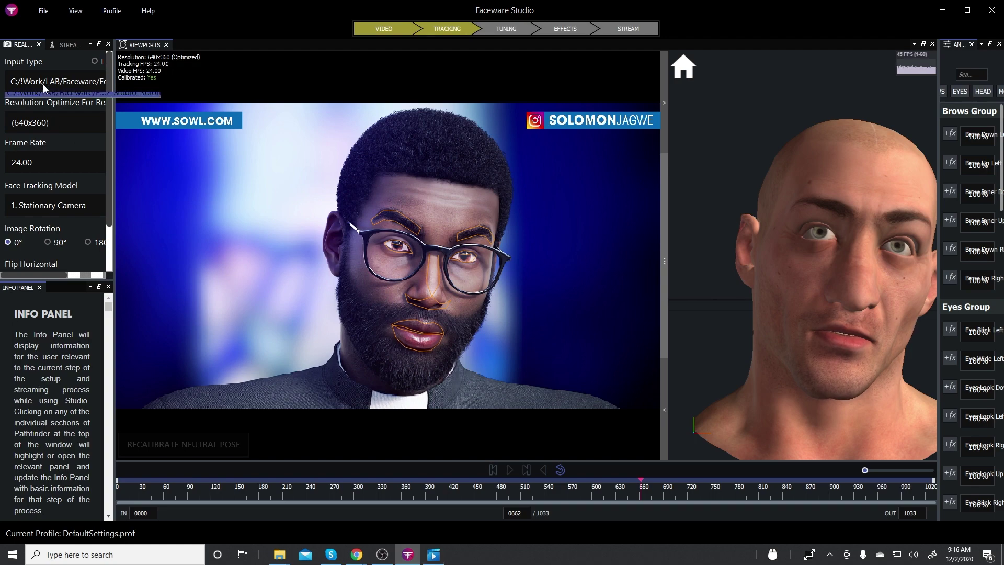
pyautogui.click(28, 114)
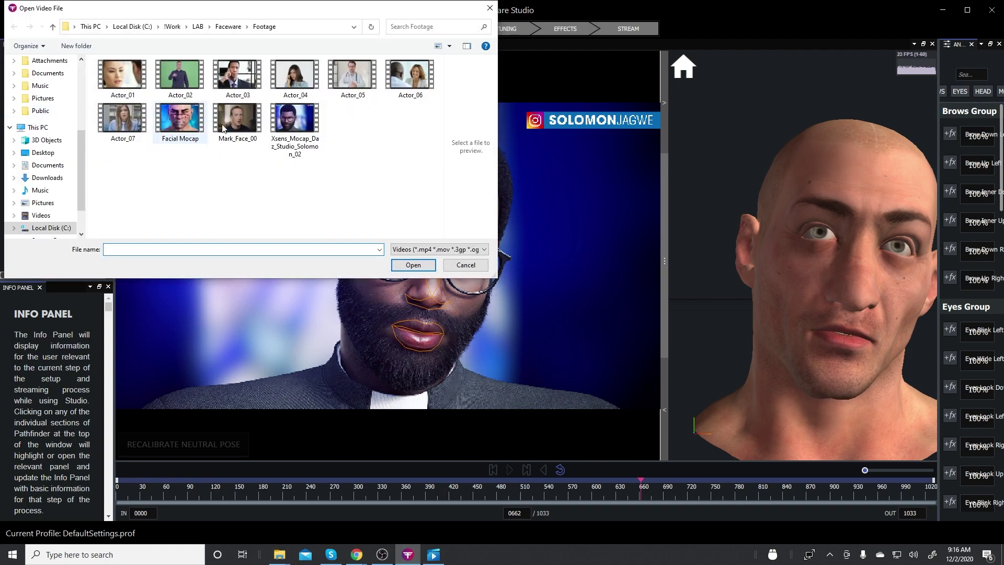
pyautogui.click(418, 80)
pyautogui.click(419, 264)
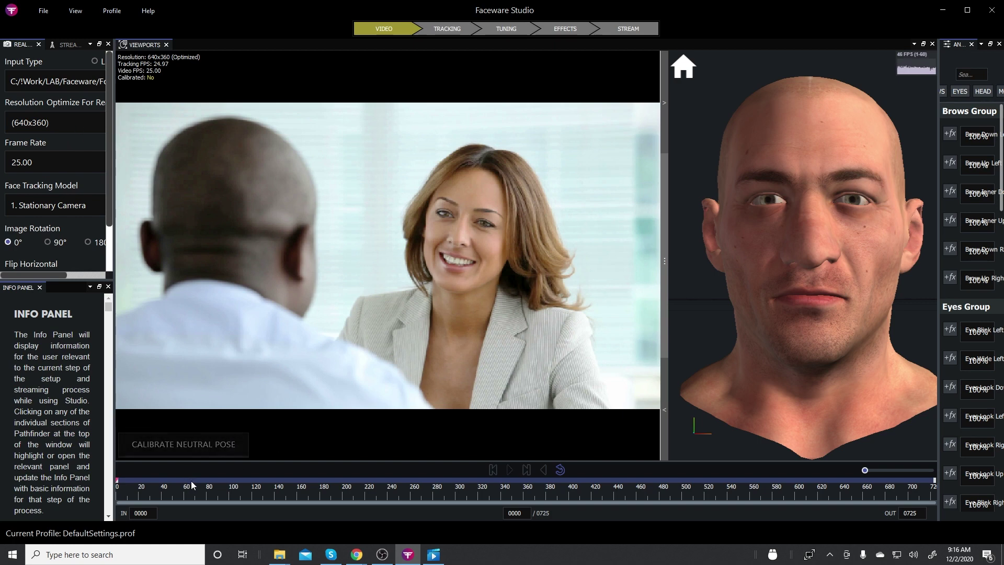
# Calibrate the neutral pose on the Actor_06 footage at frame 616 and play back the tracked performance.
pyautogui.moveTo(191, 481); pyautogui.dragTo(595, 479)
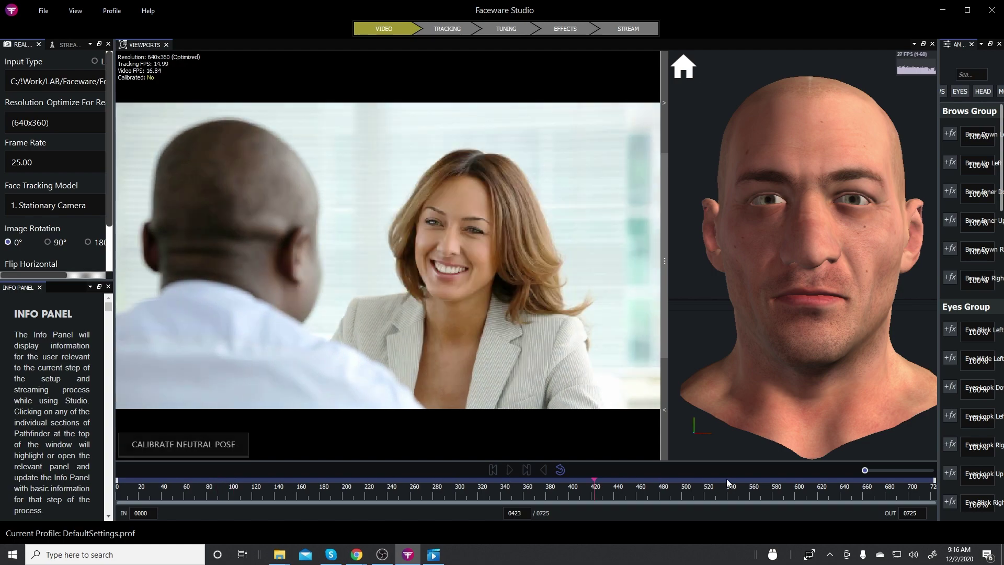
pyautogui.moveTo(726, 478); pyautogui.dragTo(848, 484)
pyautogui.click(809, 480)
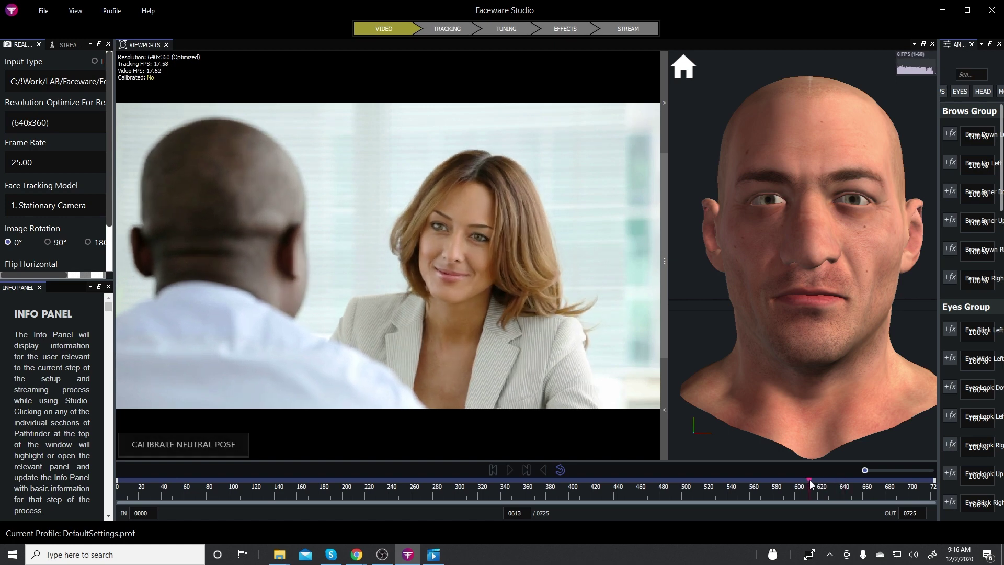
pyautogui.click(186, 444)
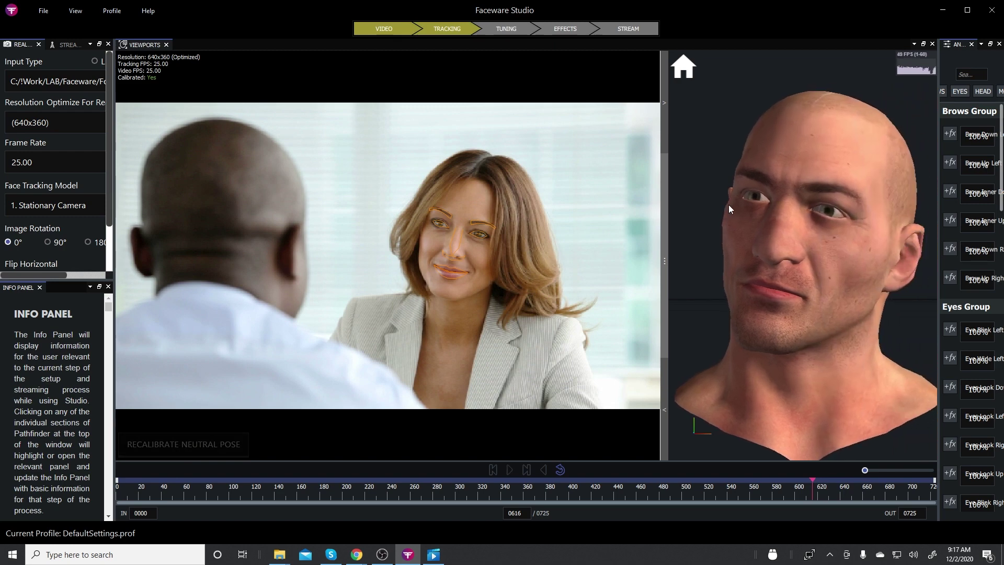
pyautogui.click(509, 470)
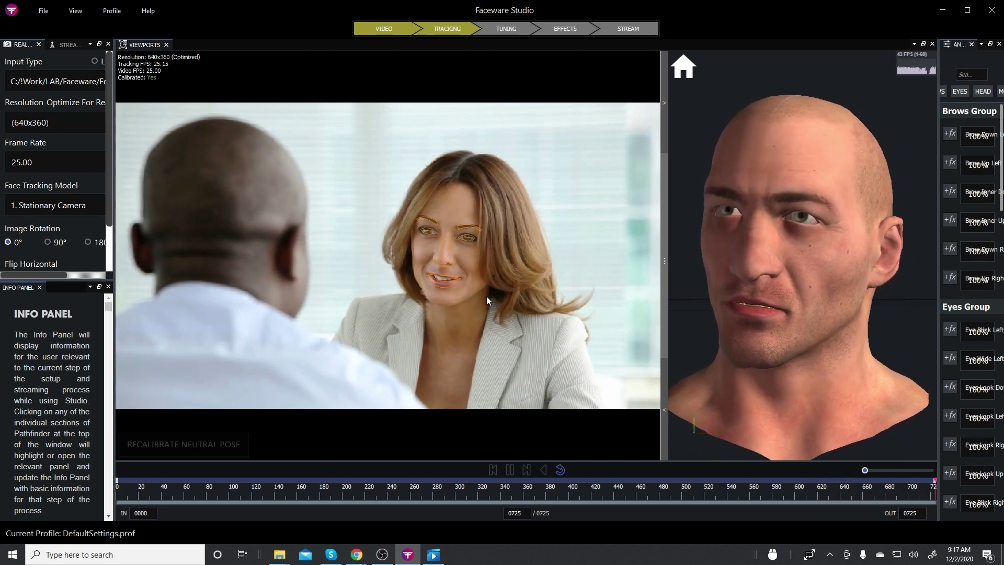
# Compare the Movies & TV actor clip with the Actor_06 tracking in Faceware Studio, pausing the tracked playback at frame 53.
pyautogui.click(434, 554)
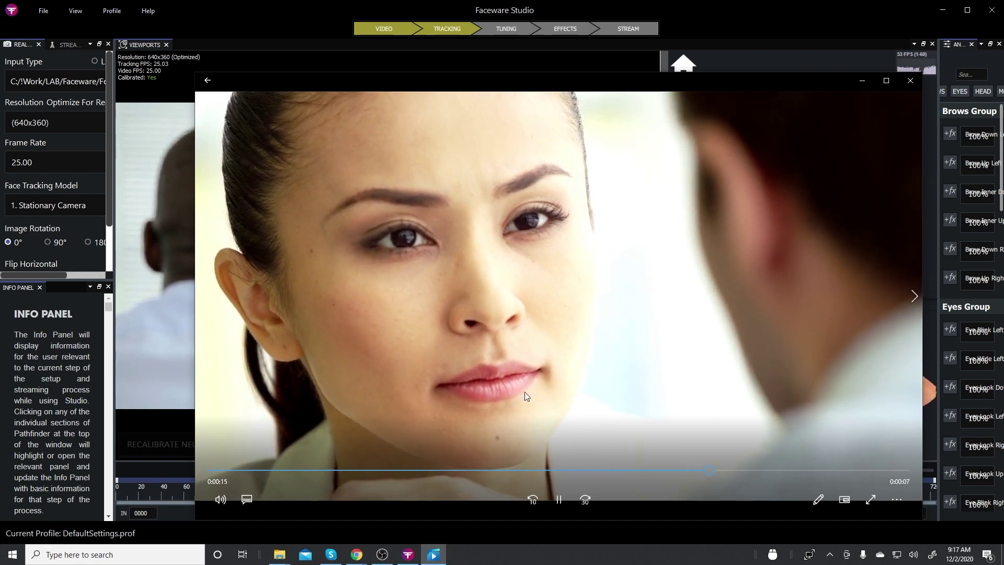
pyautogui.click(394, 45)
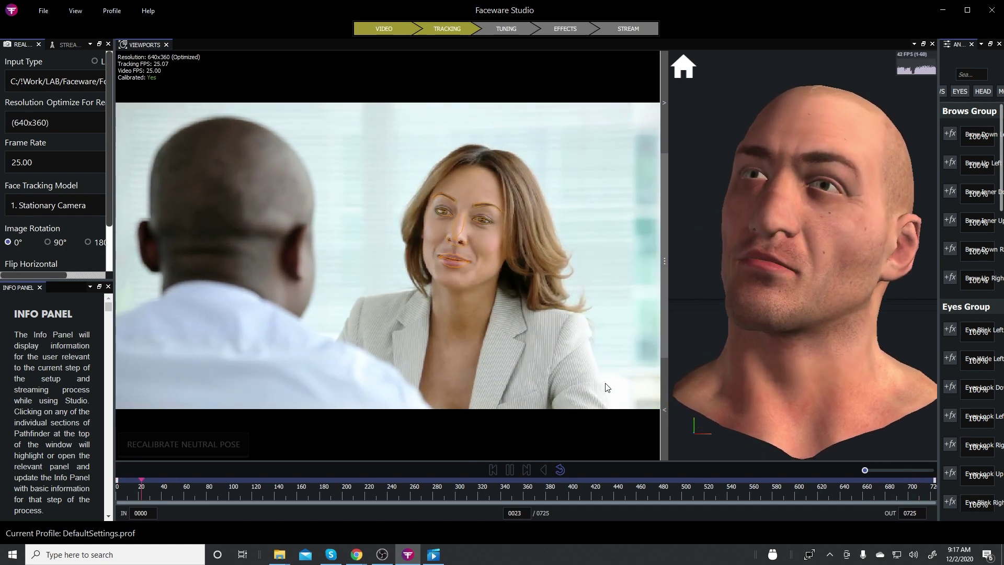
pyautogui.click(510, 470)
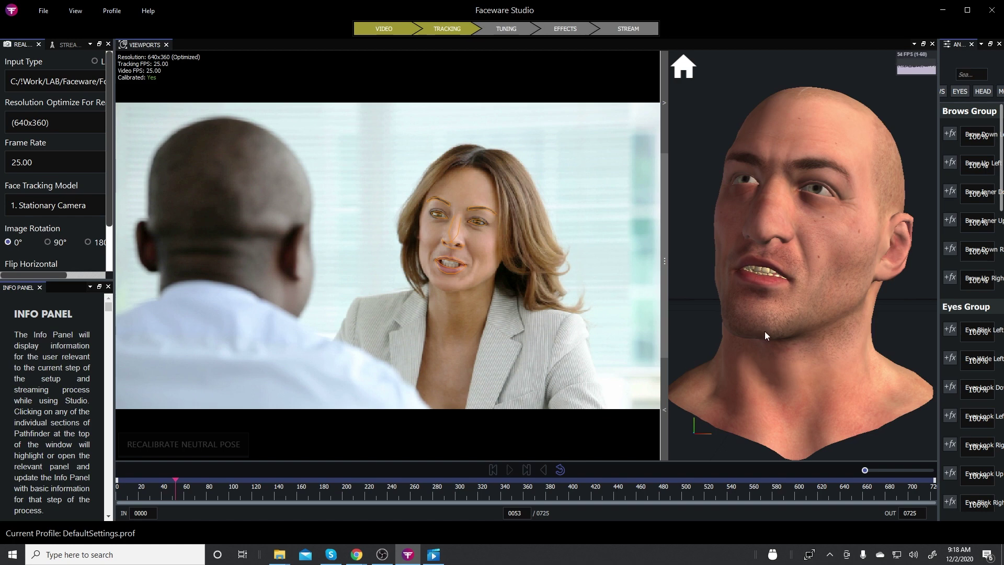
pyautogui.click(443, 555)
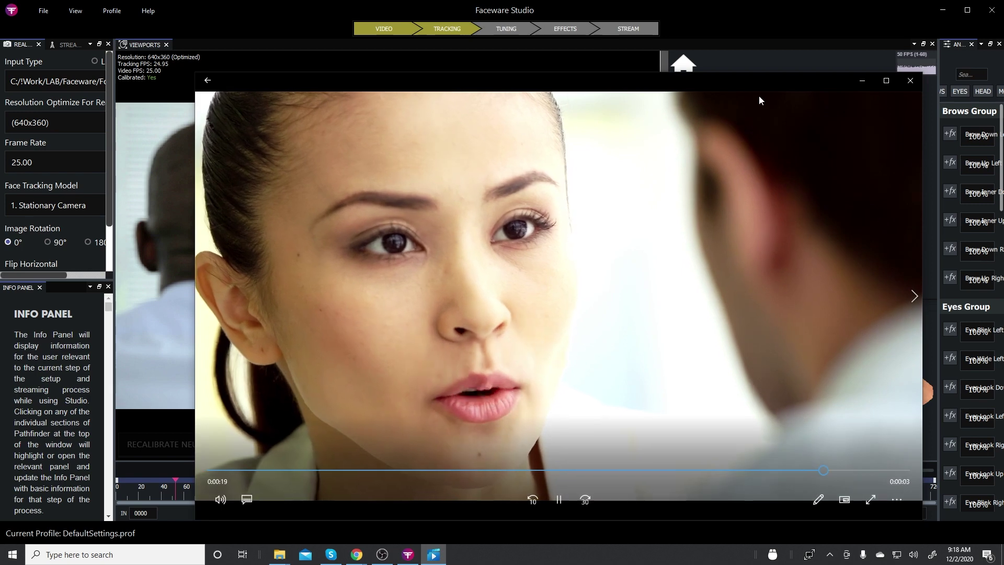
pyautogui.moveTo(744, 84)
pyautogui.mouseDown()
pyautogui.moveTo(708, 43)
pyautogui.moveTo(734, 71)
pyautogui.mouseUp()
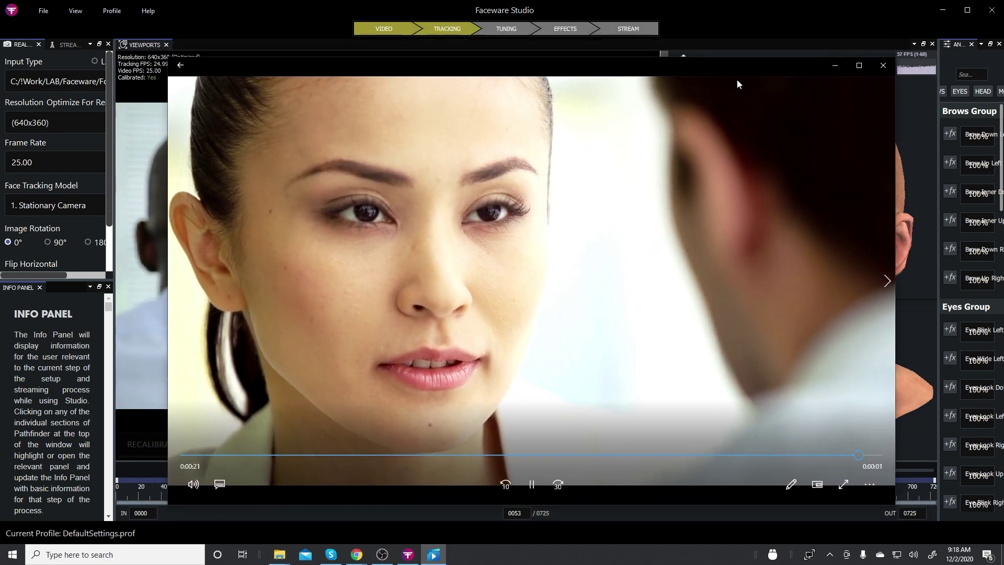